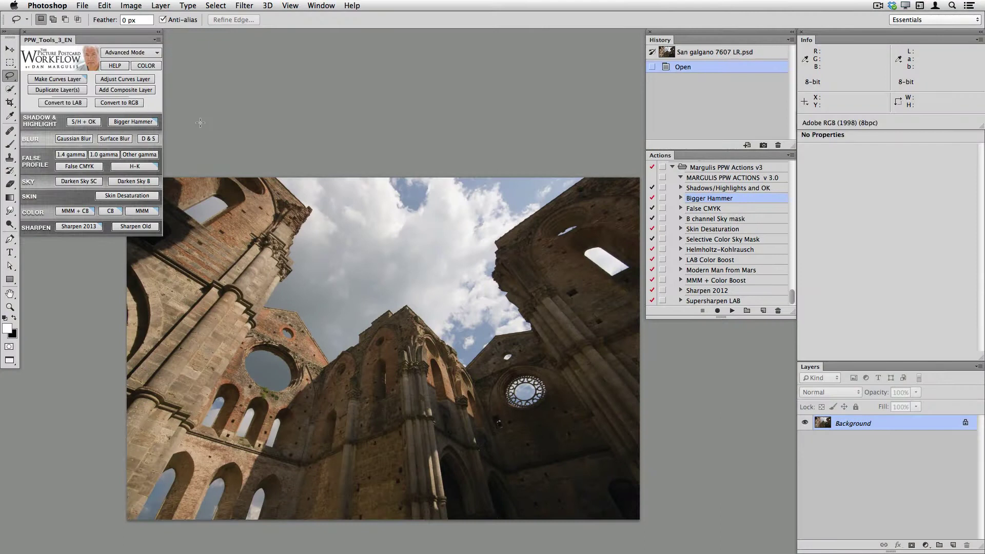
Run Bigger Hammer, revert the photo, then rerun it trying the green and blue channels
click(132, 123)
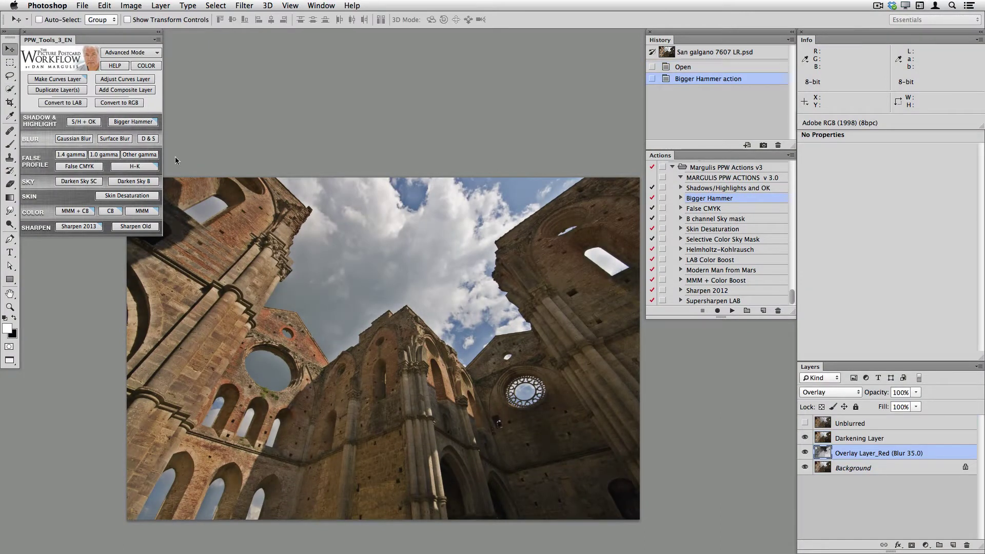
click(701, 67)
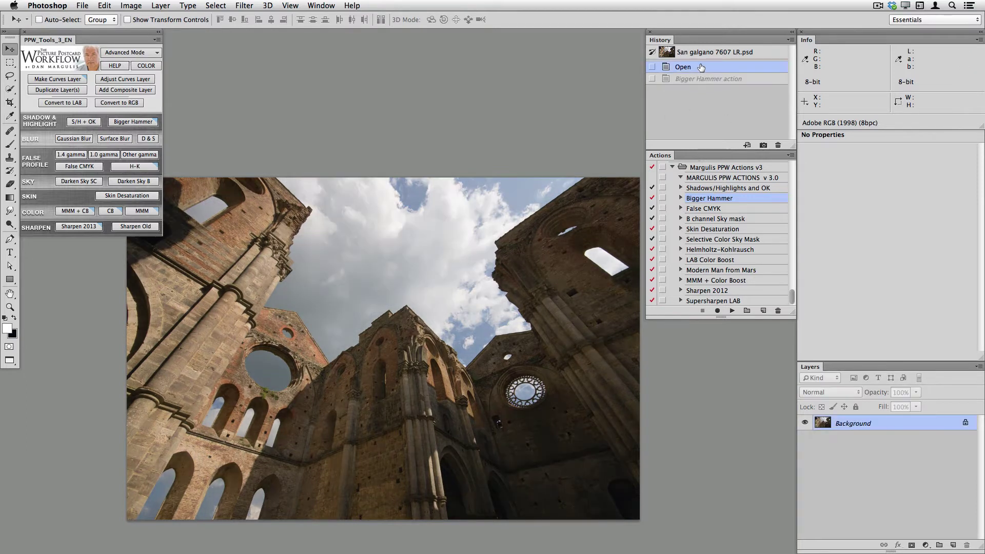
click(149, 124)
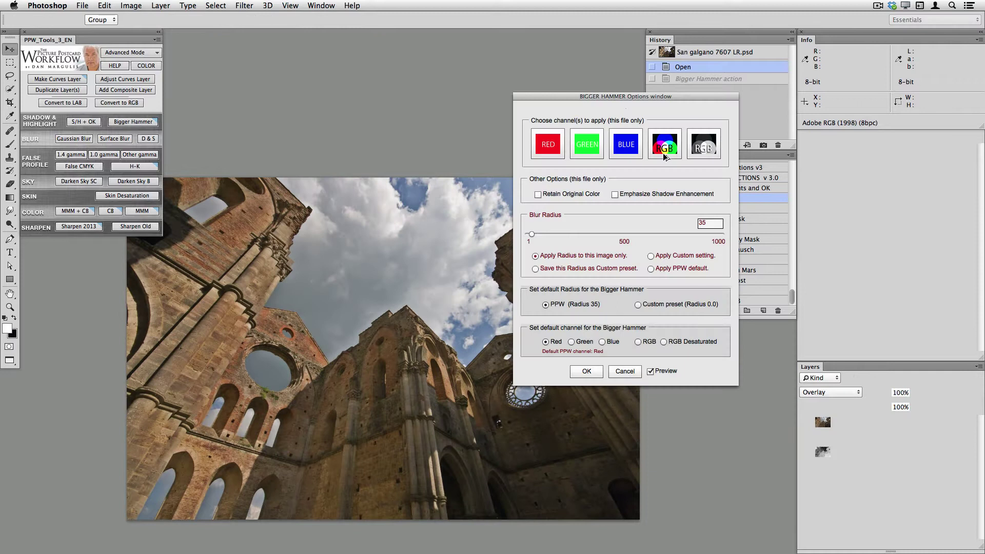
click(587, 143)
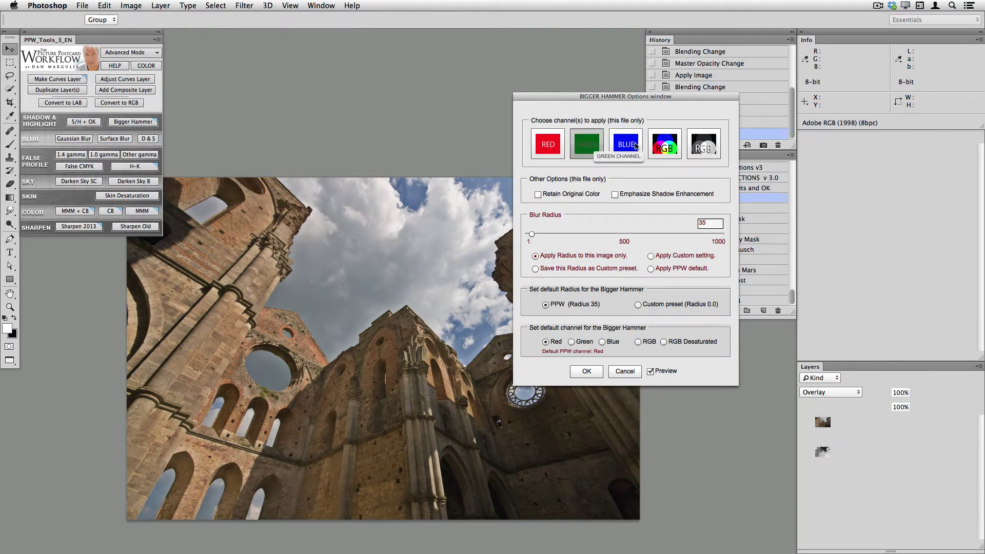
click(624, 145)
click(625, 145)
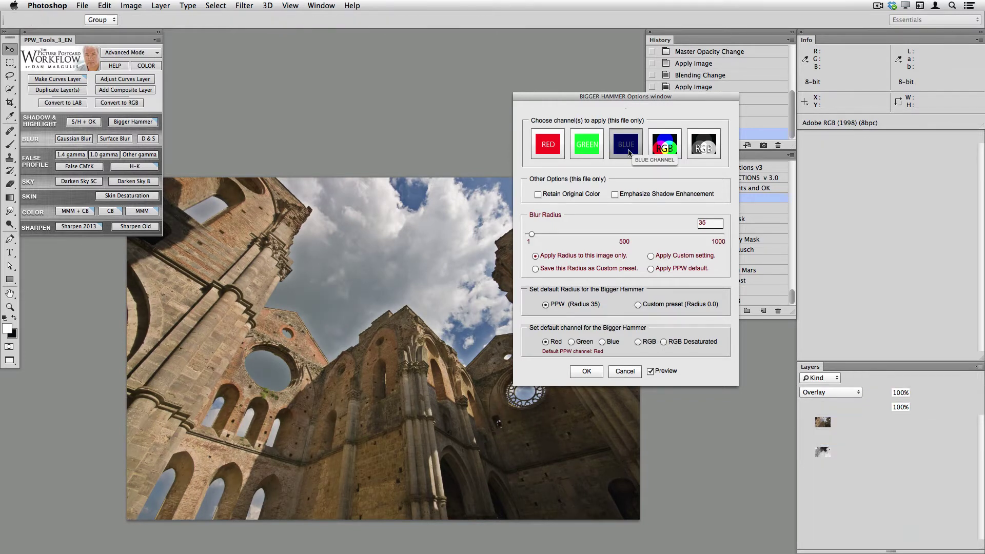
Apply Bigger Hammer with RGB Desaturated, blur radius 137.4 and Retain Original Color
click(704, 146)
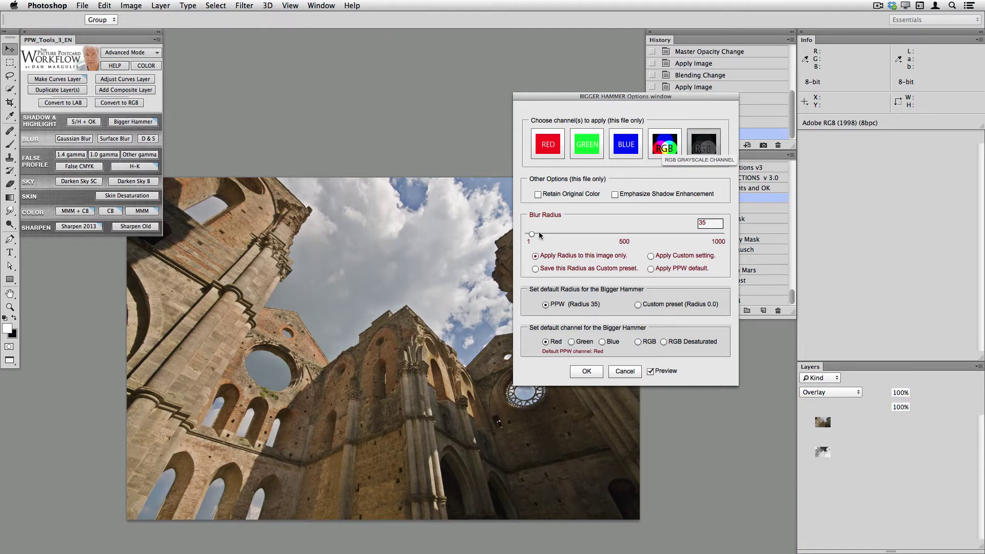
drag(537, 236, 554, 237)
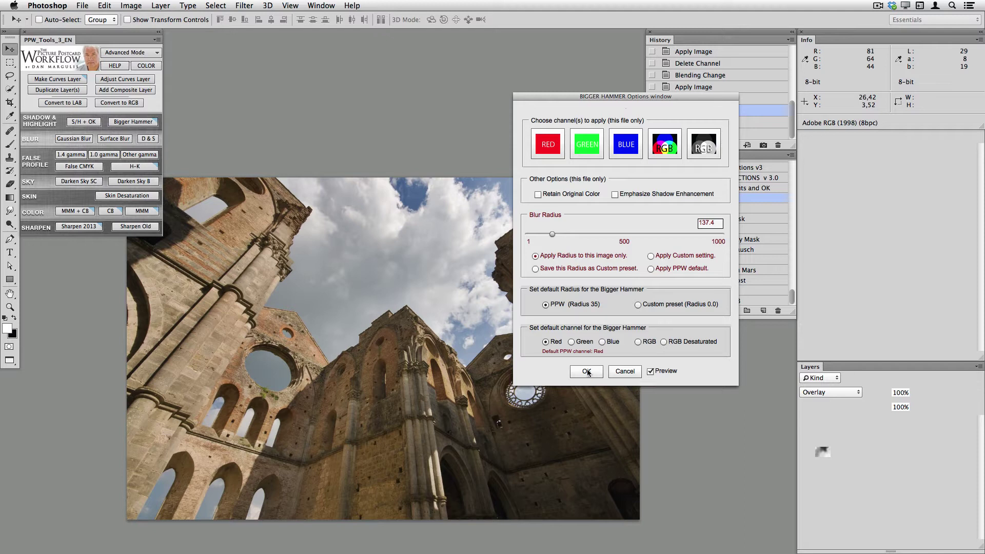
click(537, 195)
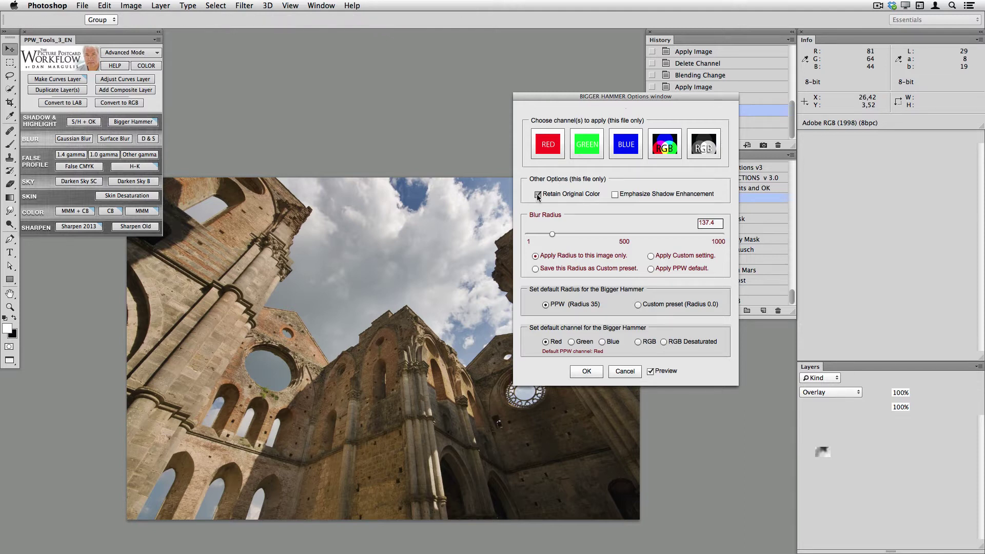
click(587, 370)
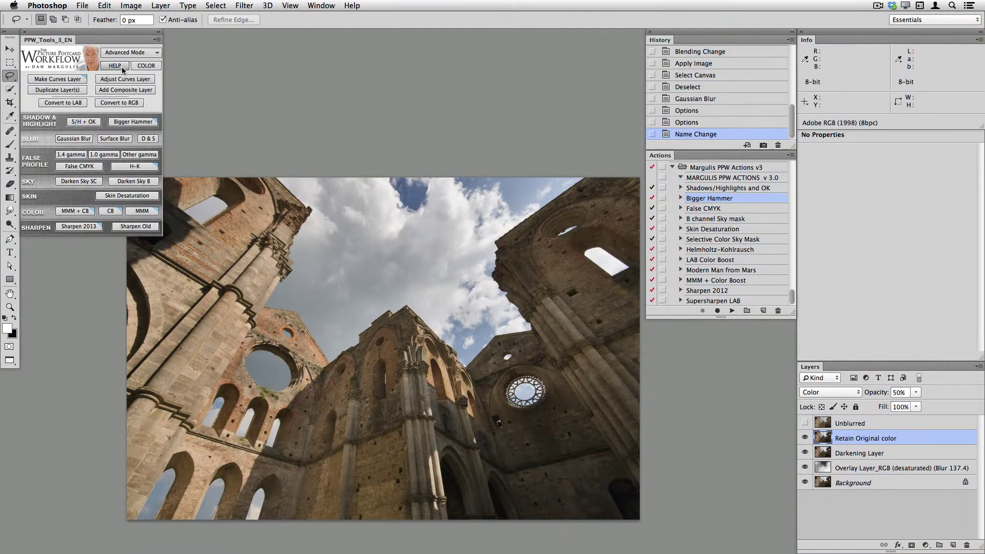
Show the PPW help panel and launch the PPW Overview document
click(122, 67)
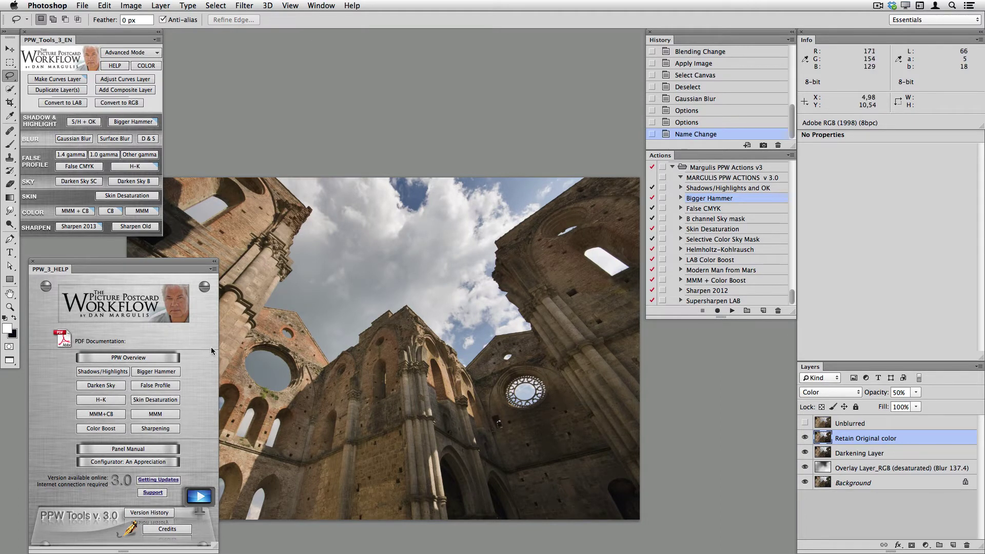
click(152, 357)
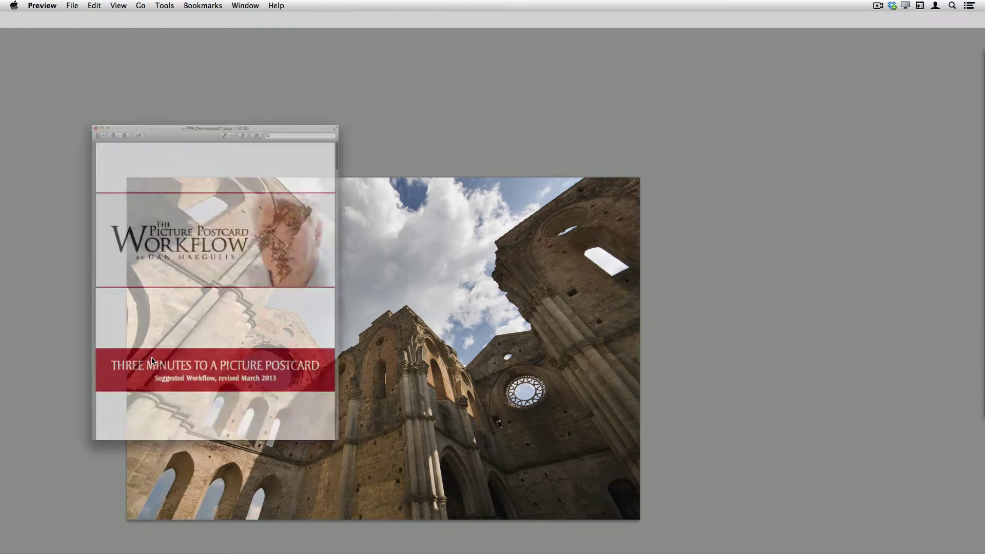
Scroll through the PPW Overview document in Preview
scroll(279, 318, down, 15)
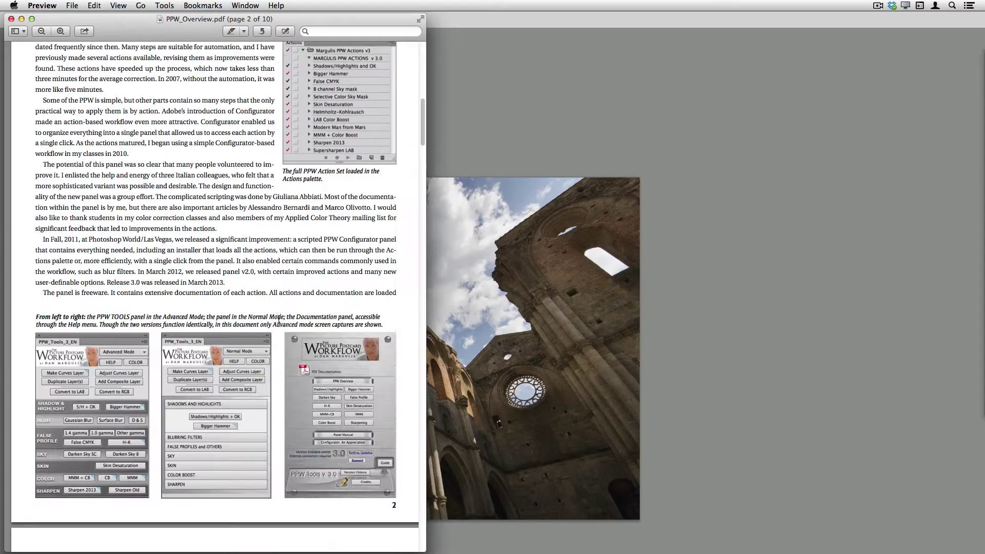
scroll(279, 319, down, 20)
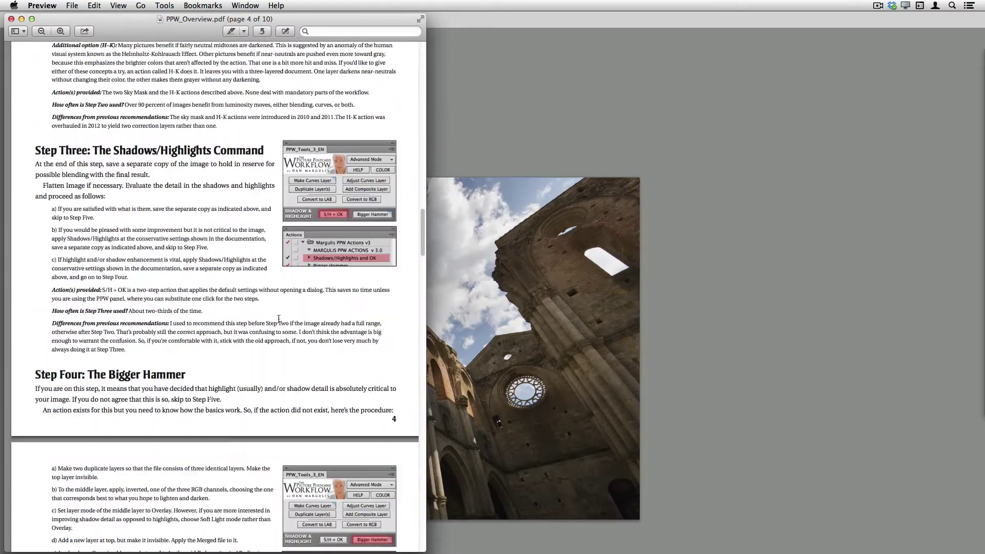
scroll(279, 319, down, 20)
Open the Shadows/Highlights documentation from the PPW panel and scroll through it
key(super+Tab)
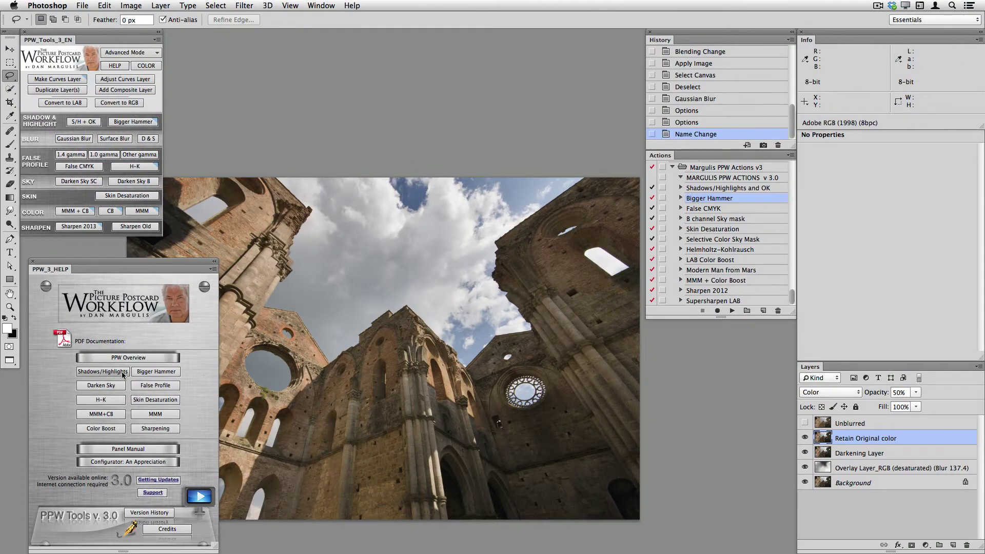
click(123, 372)
scroll(231, 369, up, 8)
scroll(231, 369, up, 20)
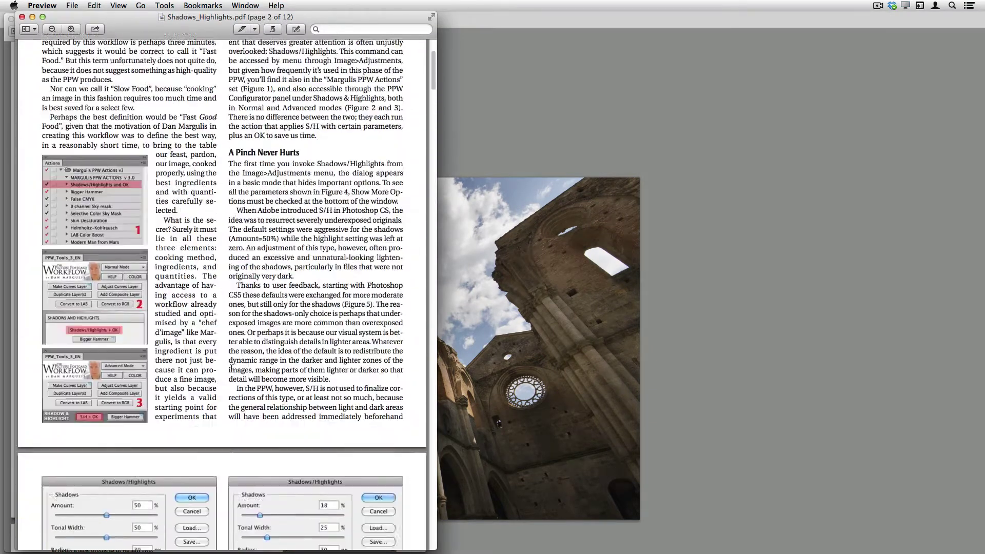
scroll(231, 369, up, 2)
Bring the False Profile documentation to the front and scroll through it
key(super+Tab)
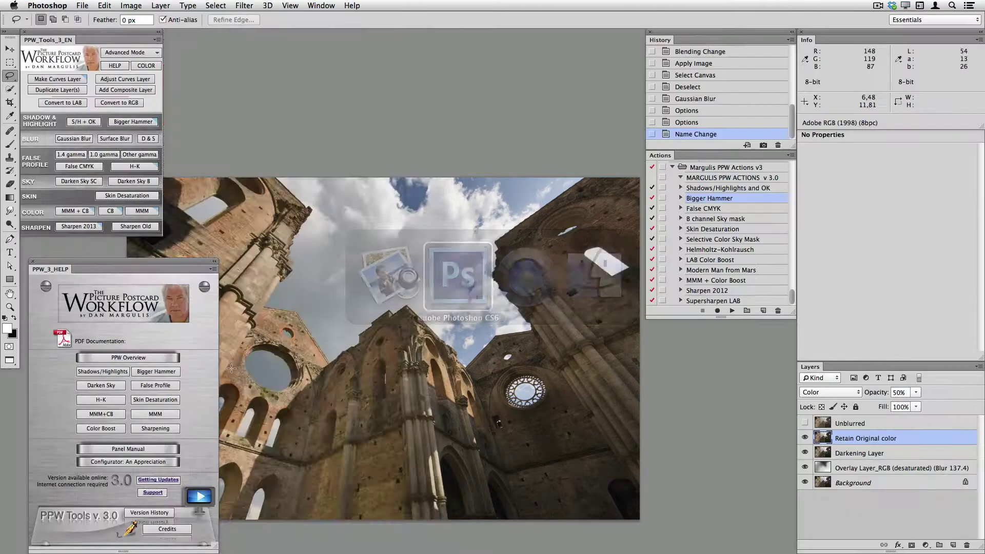
key(super+Tab)
key(super+grave)
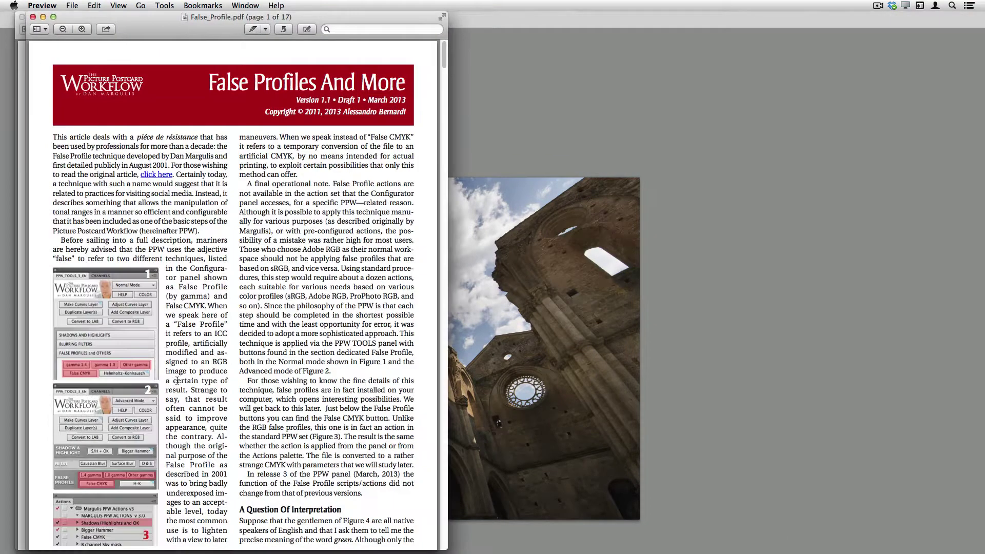
scroll(293, 349, down, 20)
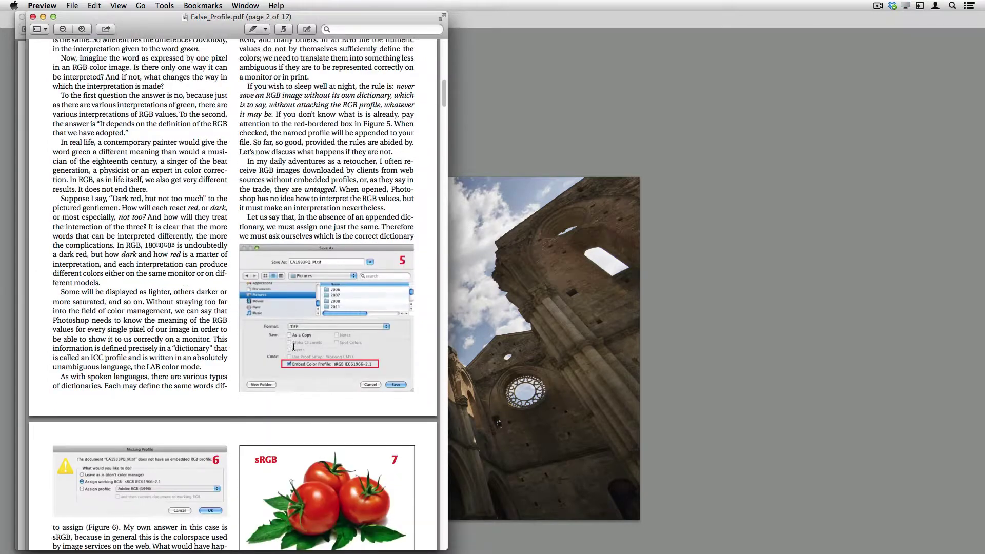
scroll(294, 347, down, 10)
Open the Sharpening documentation and scroll through the Sharpen 2013 PDF
key(super+Tab)
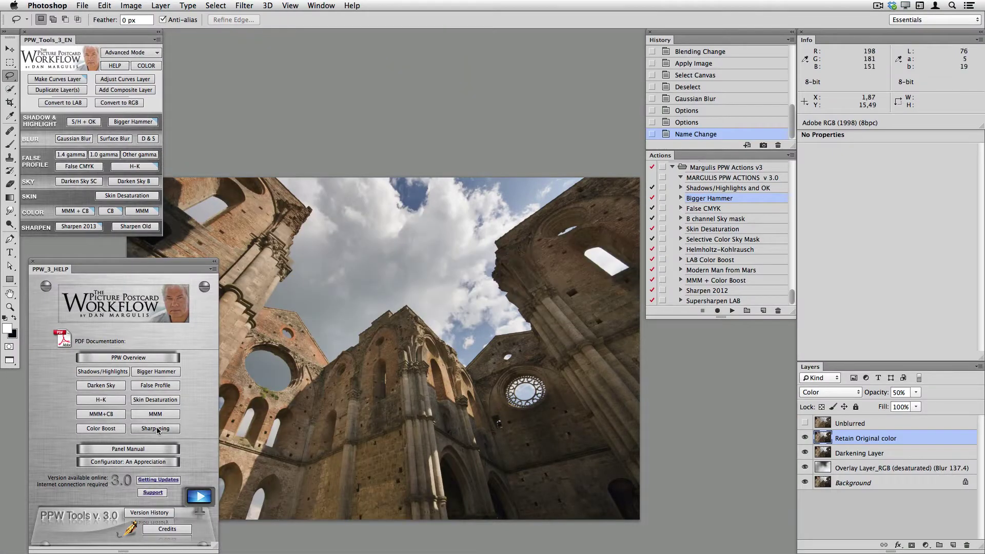
click(156, 429)
scroll(307, 383, up, 10)
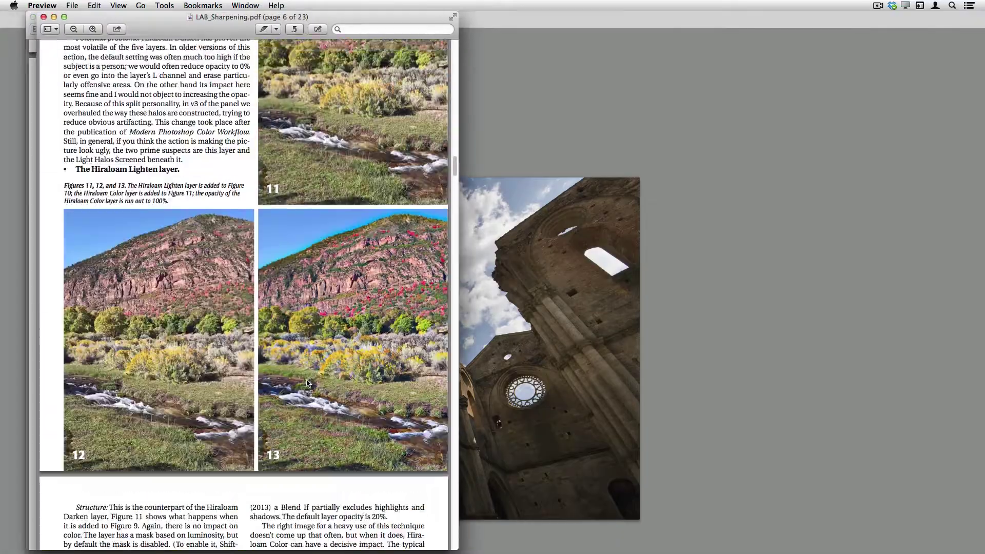
scroll(307, 382, up, 20)
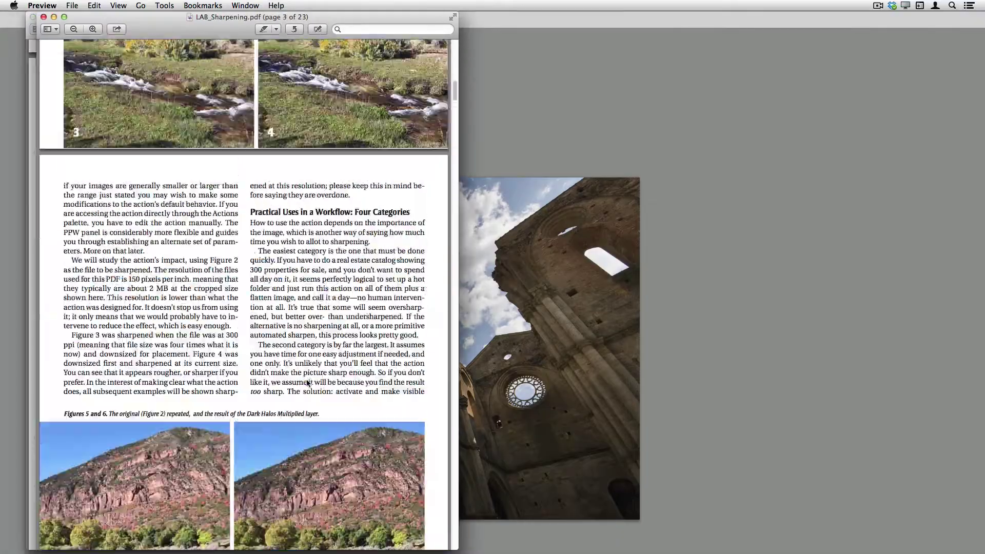
scroll(307, 383, up, 20)
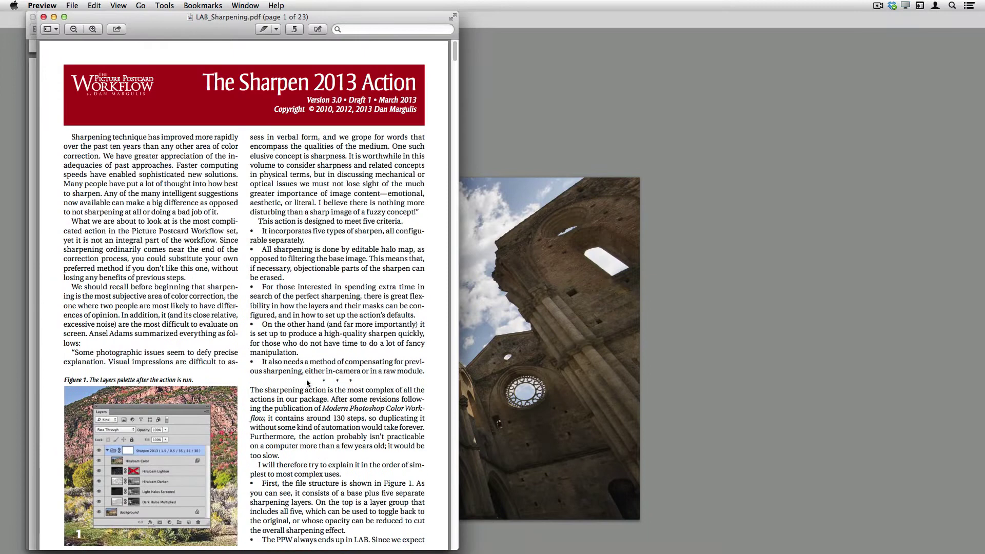
Open the H-K (Helmholtz-Kohlrausch) documentation and scroll through it
key(super+Tab)
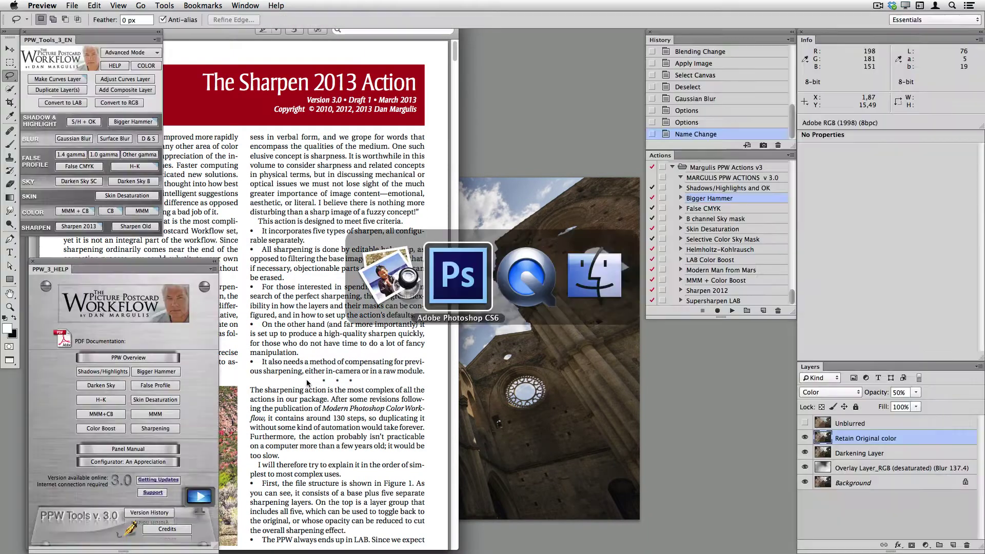
click(111, 402)
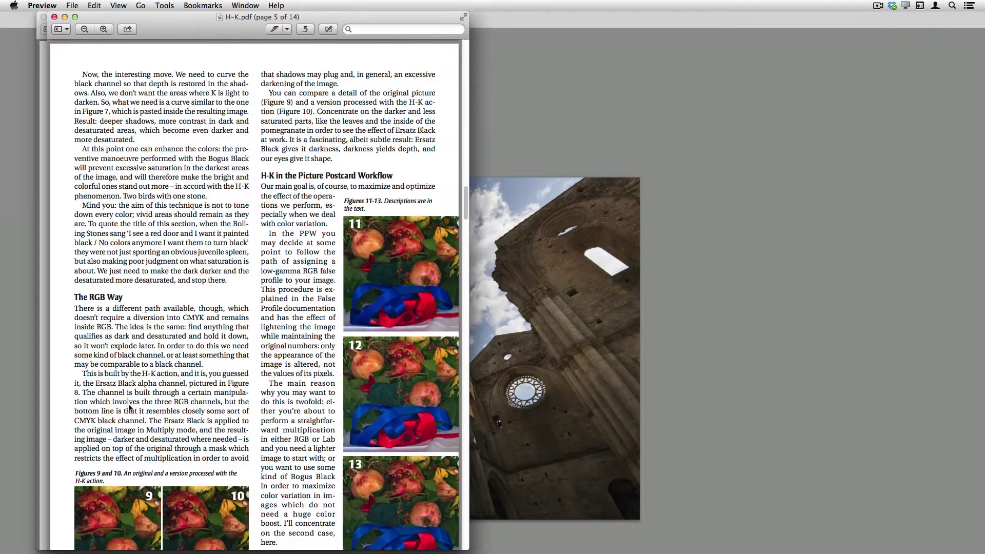
scroll(372, 311, up, 20)
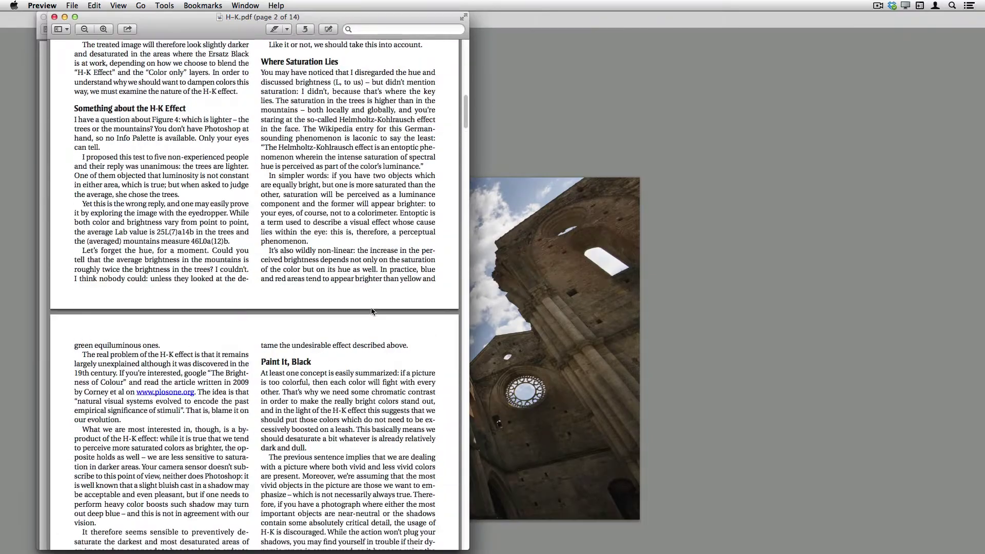
scroll(372, 311, up, 8)
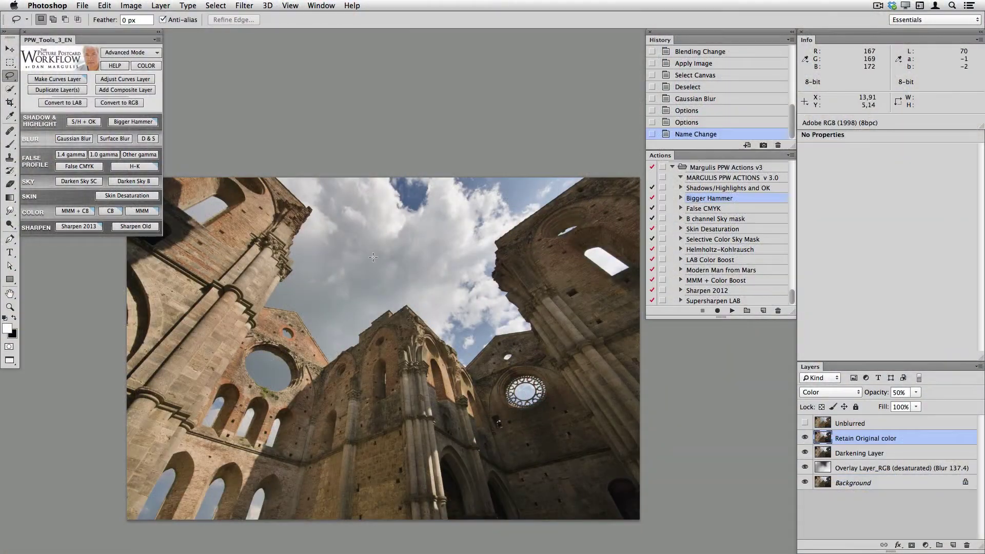
Apply Sharpen 2013, toggle its group on and off to compare, then delete the group
click(82, 227)
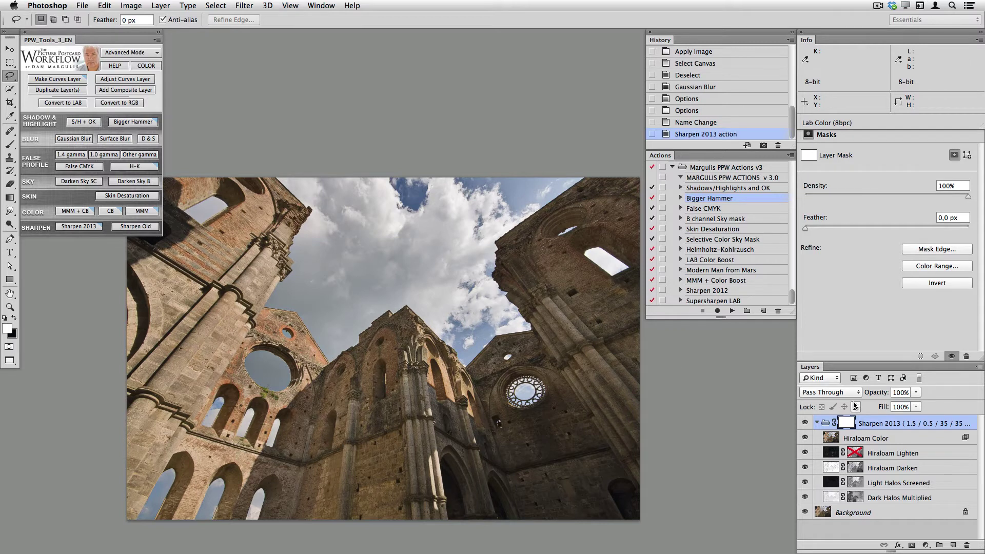
click(804, 423)
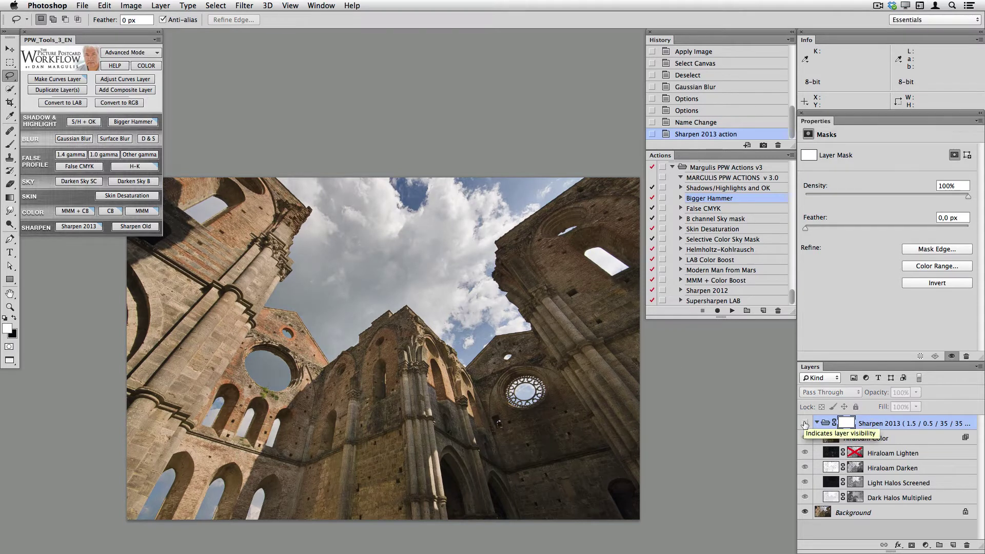
click(805, 424)
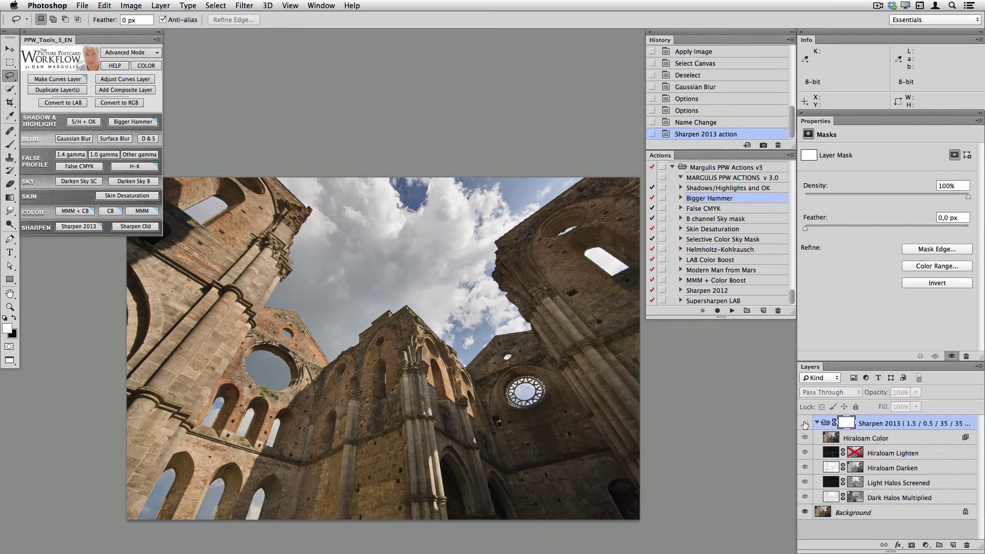
click(804, 423)
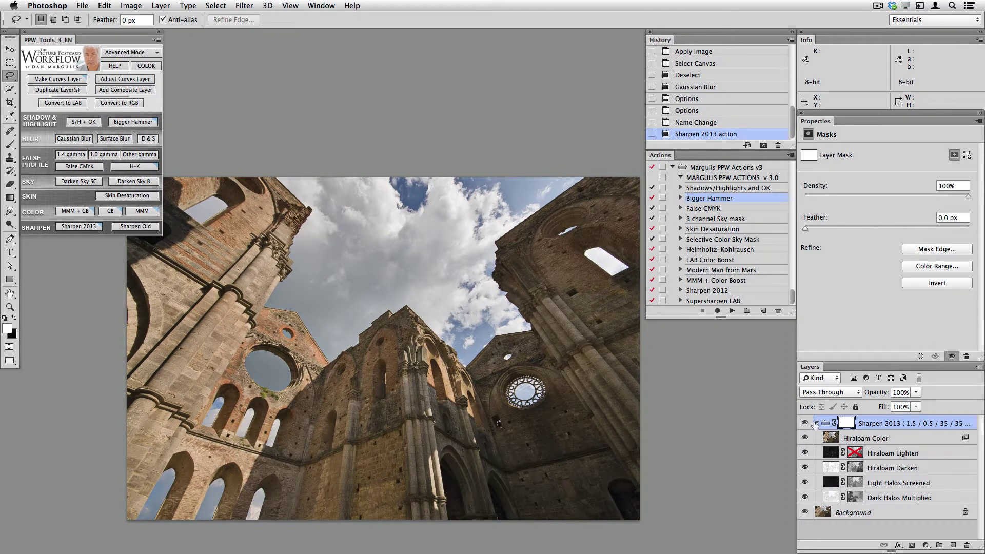
drag(884, 423, 967, 545)
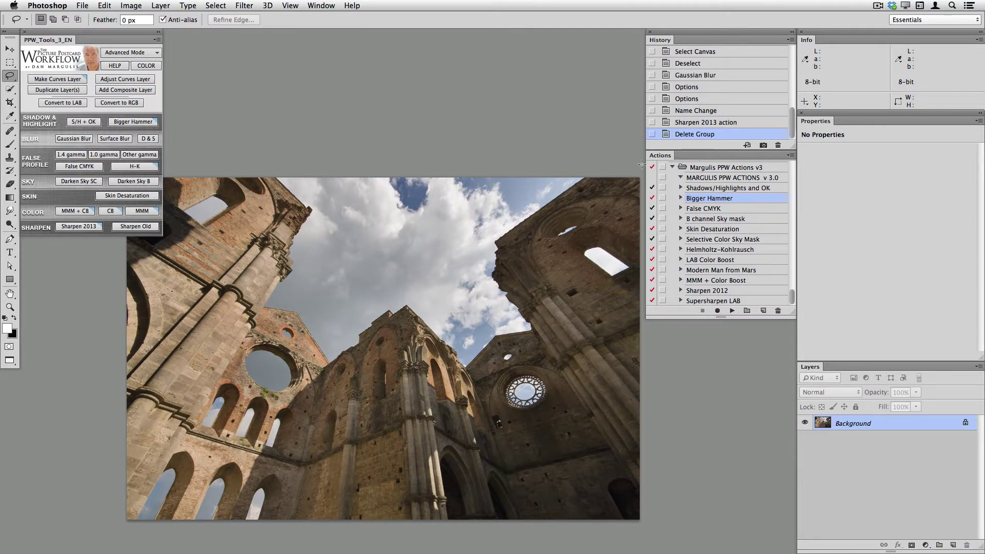
Rerun Sharpen 2013 with Light Hiraloam 82.7, Dark 189.3 and Color 124.1
click(89, 227)
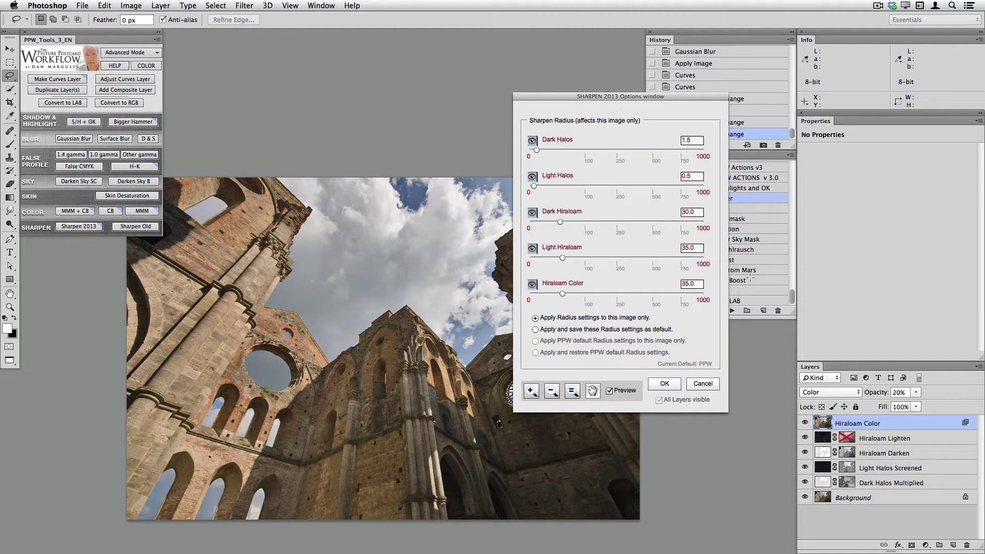
drag(669, 104, 680, 67)
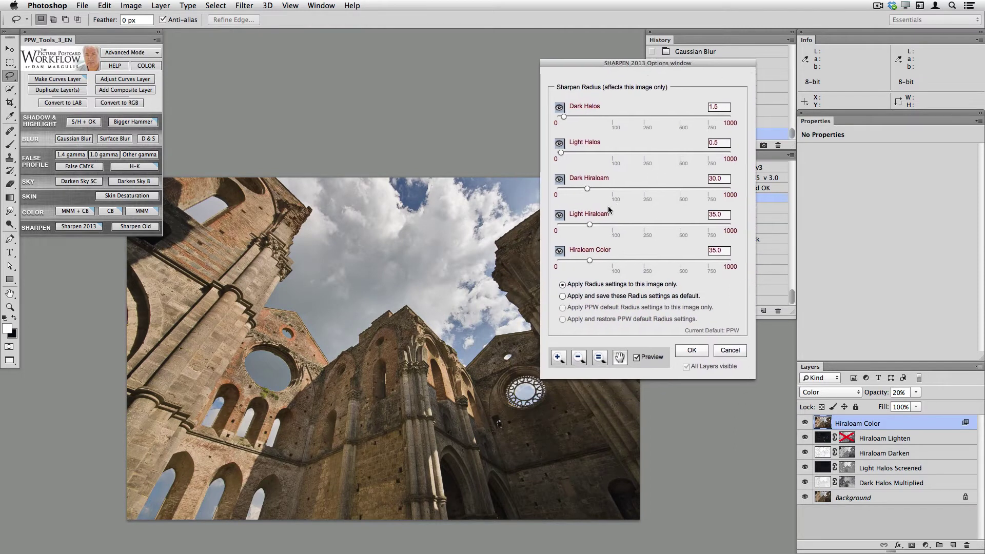
drag(598, 225, 608, 225)
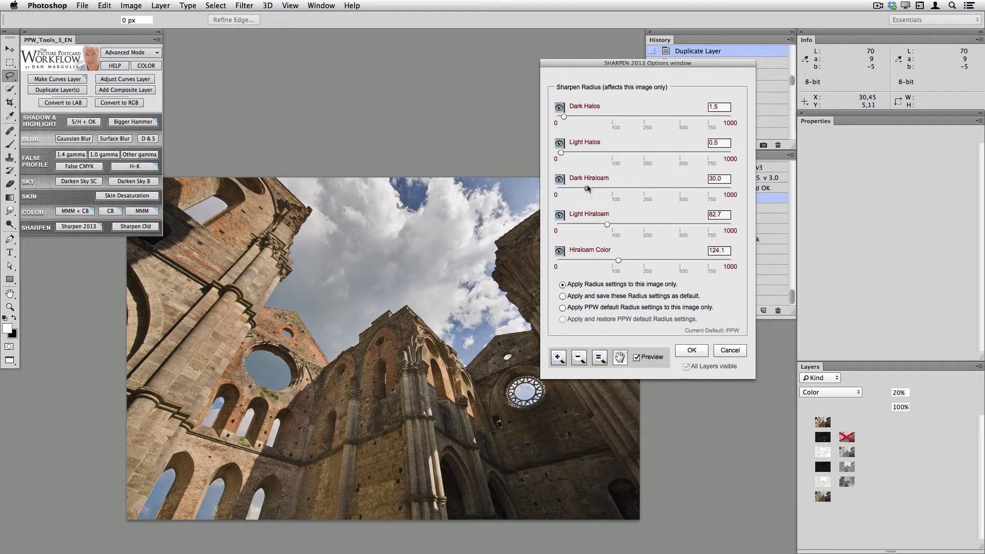
drag(632, 187, 634, 189)
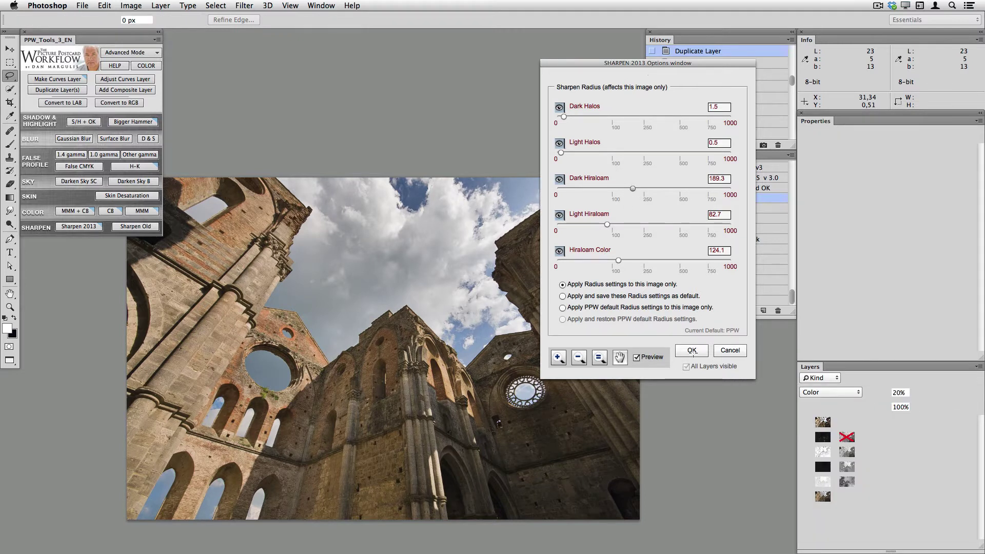
click(692, 350)
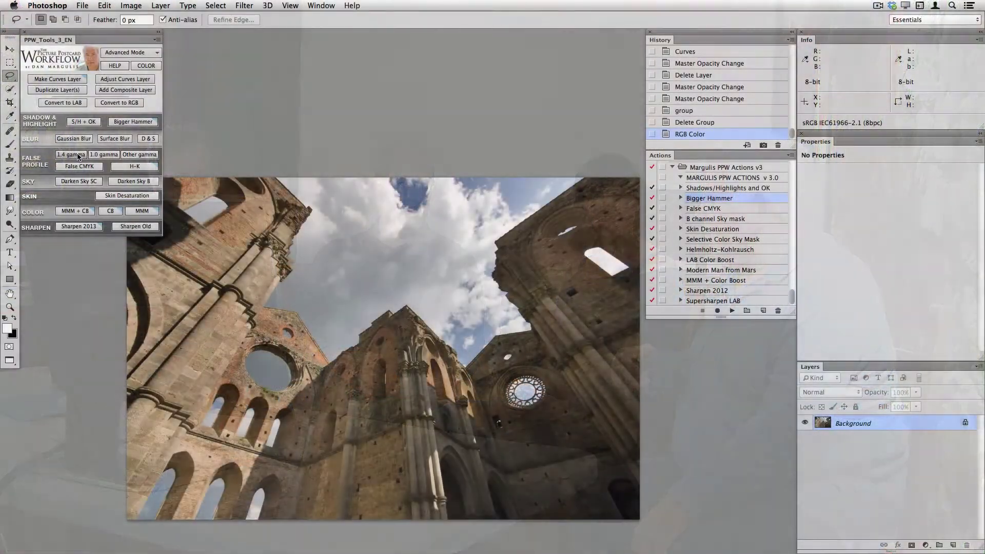
Try the false profile 1.4 gamma look, then switch to 1.0 gamma
click(77, 156)
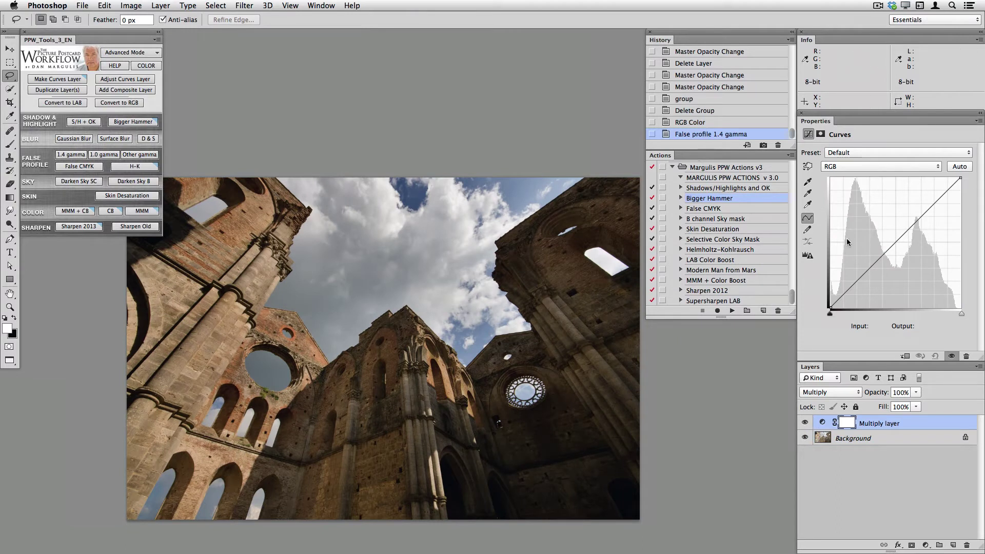
drag(868, 359, 869, 346)
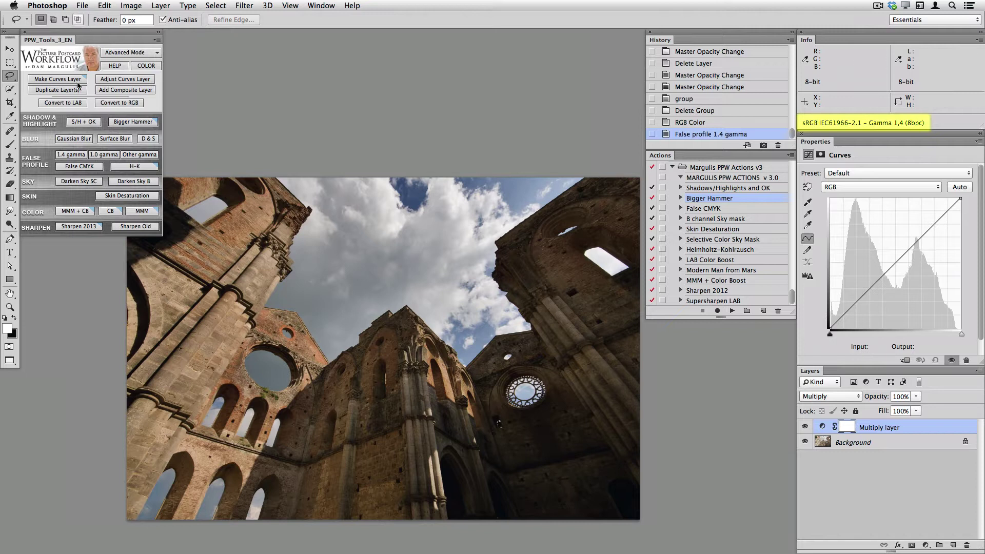
click(104, 155)
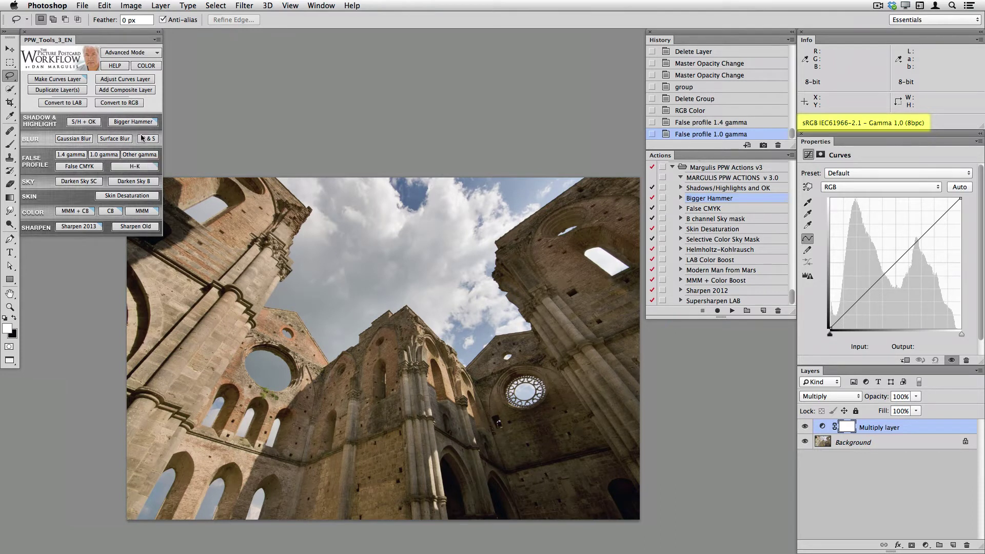
Delete the Multiply curves layer and revert the document to the RGB Color history state
drag(920, 431, 966, 546)
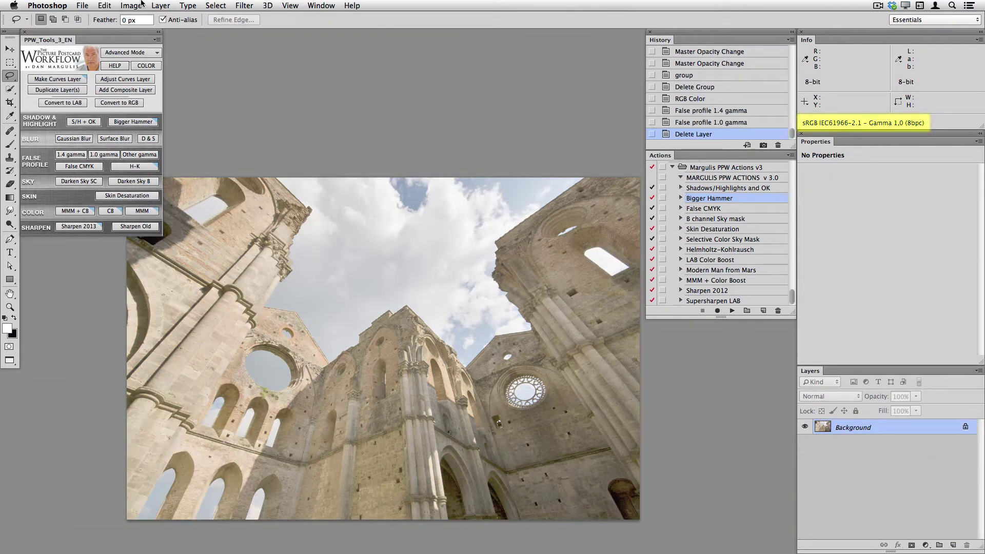
click(683, 101)
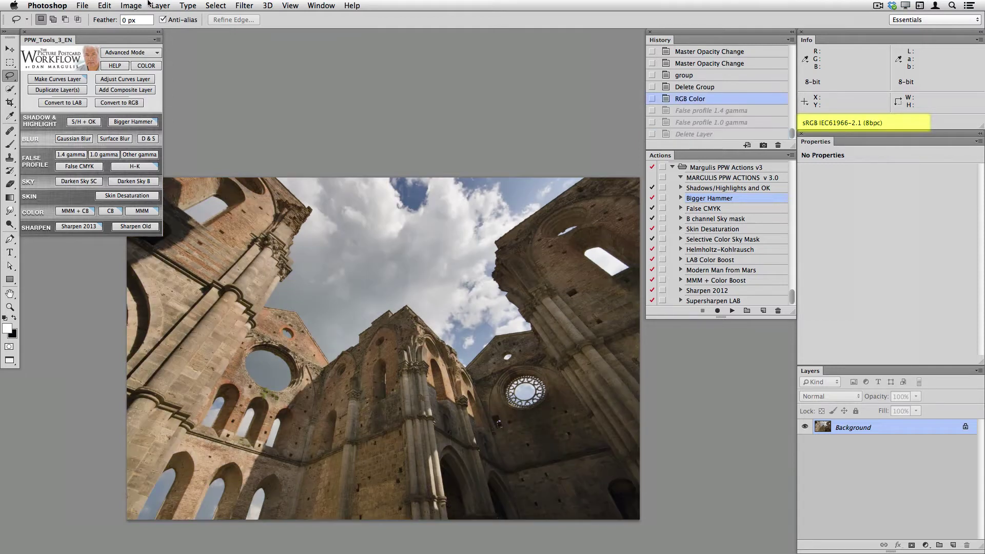
click(105, 5)
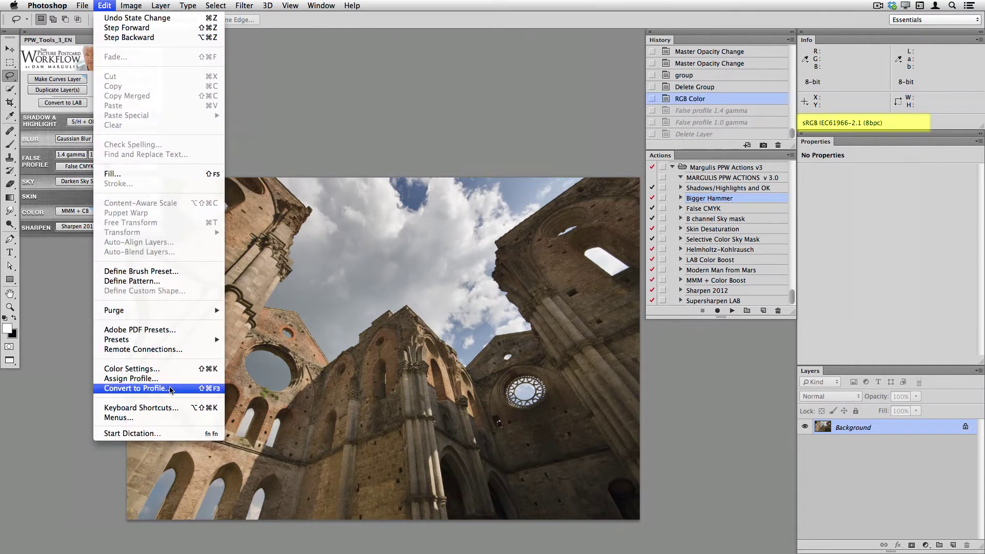
Convert the image to the ProPhoto RGB profile
click(136, 388)
click(581, 96)
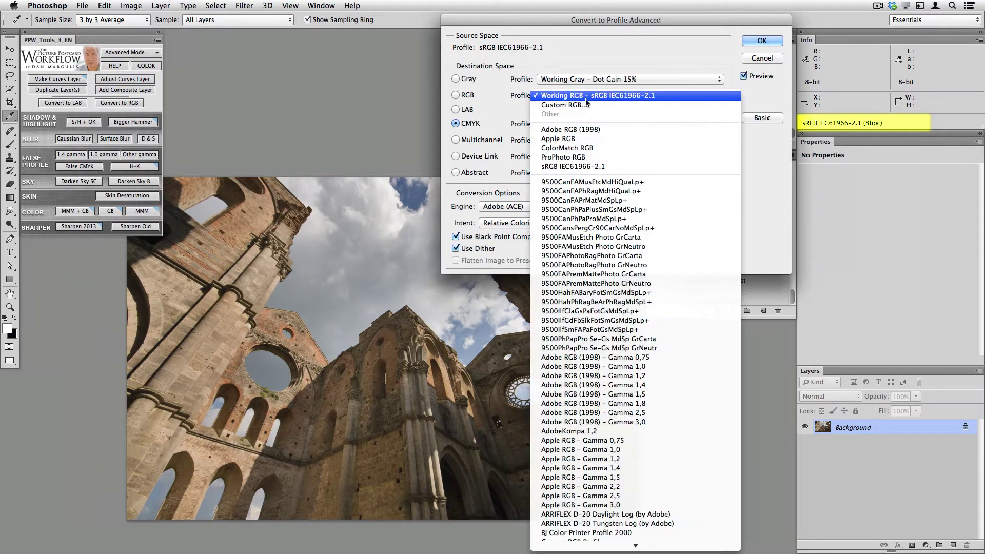
click(586, 157)
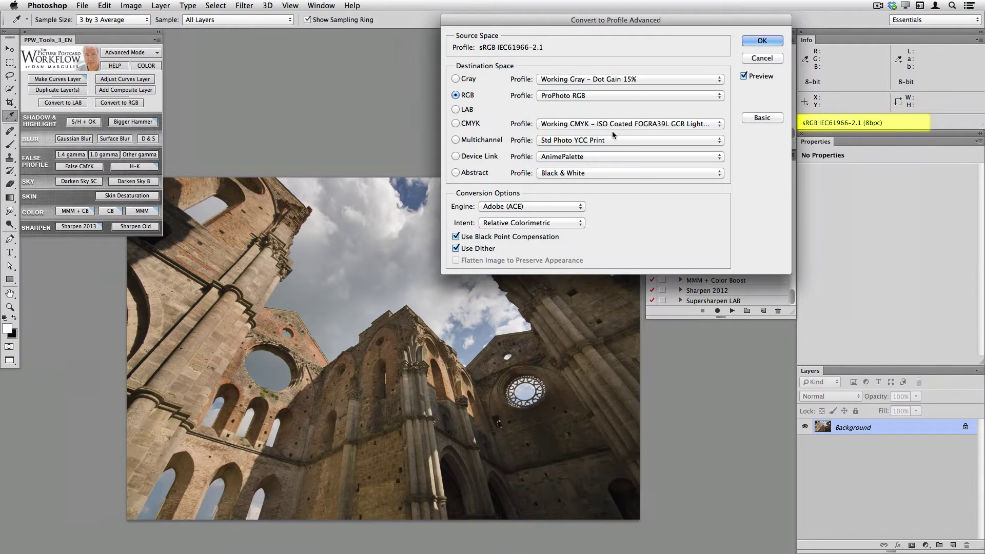
click(762, 41)
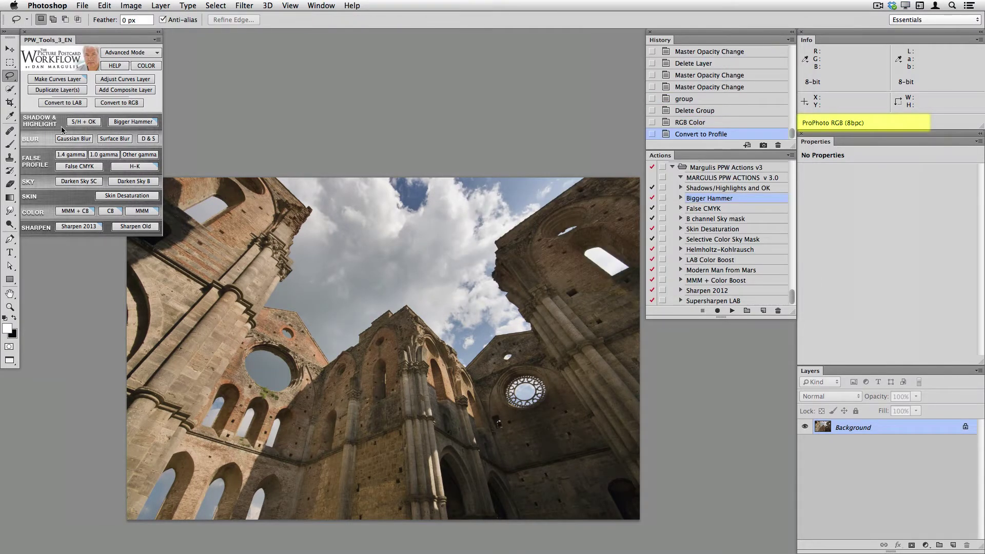
Add the false profile 1.4 gamma Multiply layer, then switch it to 1.0 gamma
click(73, 155)
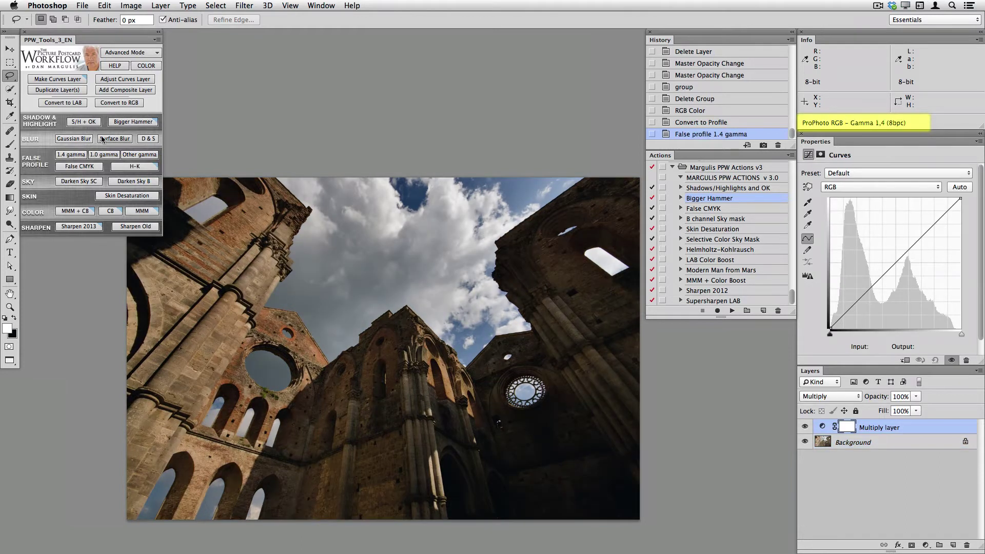
click(106, 155)
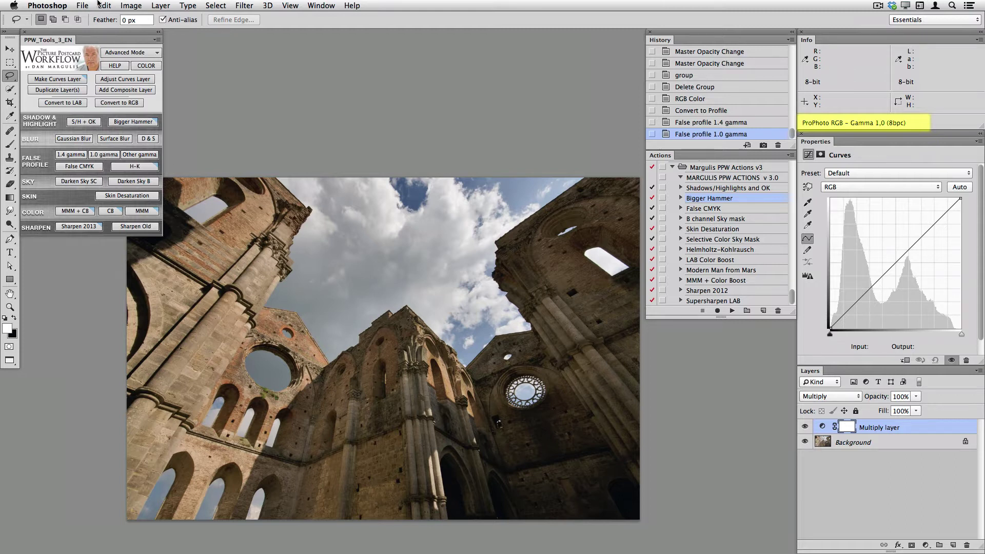
click(131, 5)
Apply the merged image into the Multiply layer and Gaussian-blur it at radius 50
click(139, 174)
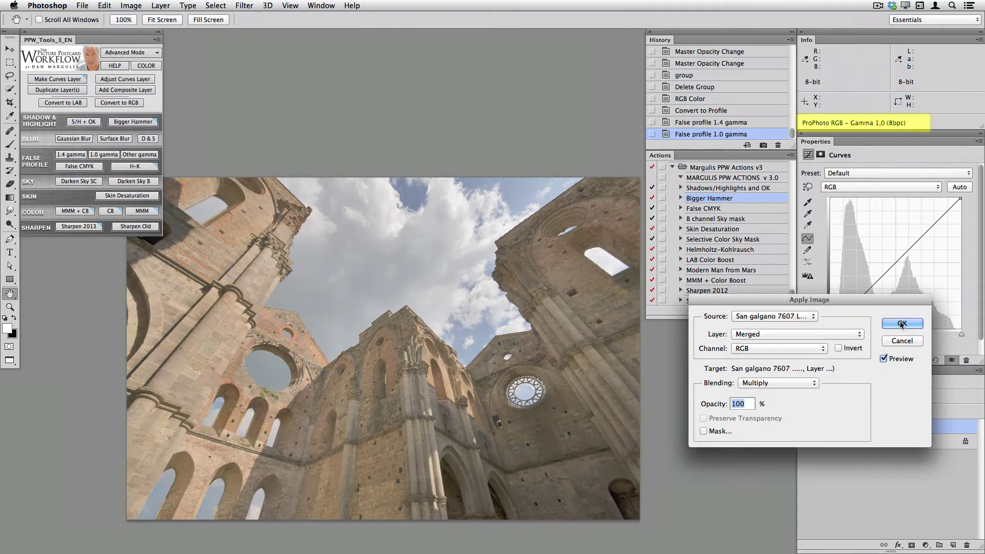
click(901, 323)
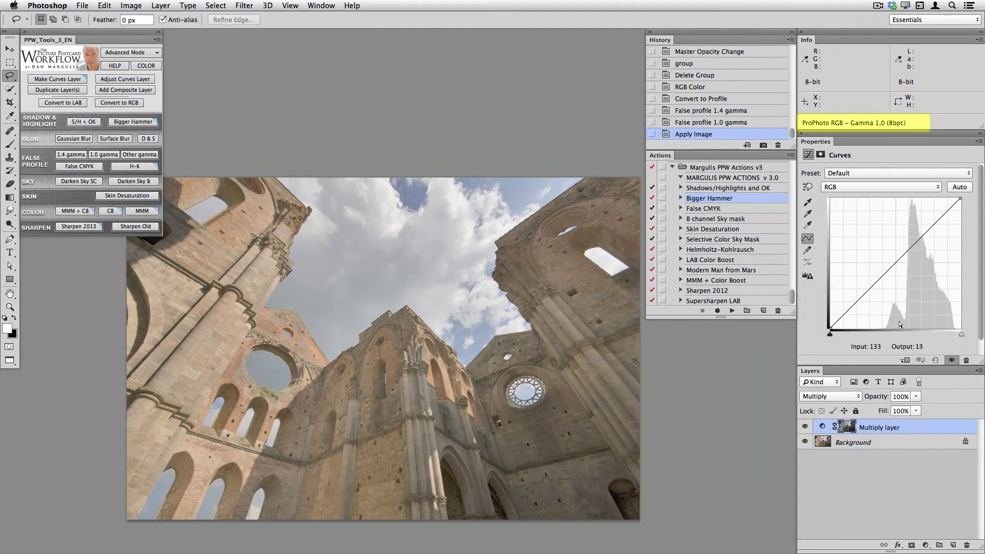
click(74, 139)
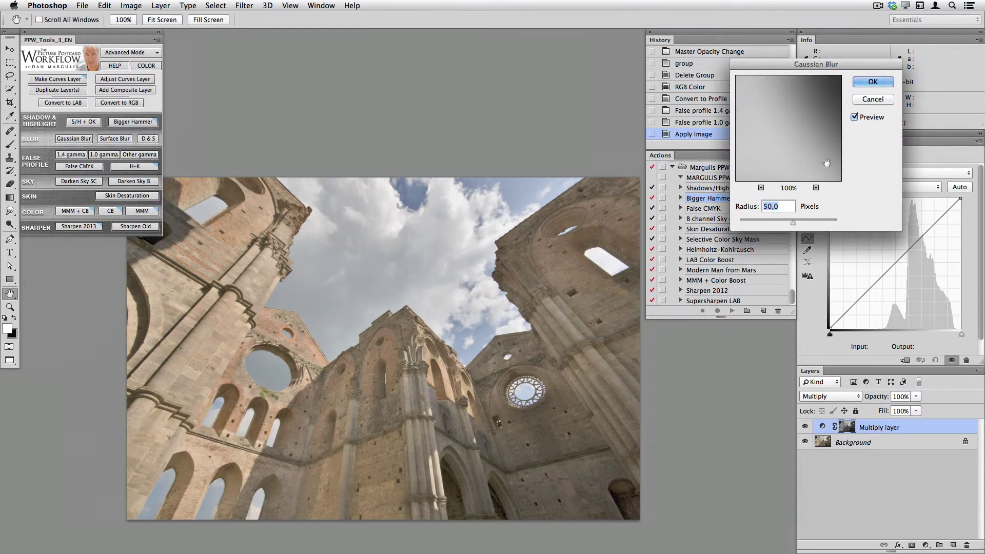
click(873, 82)
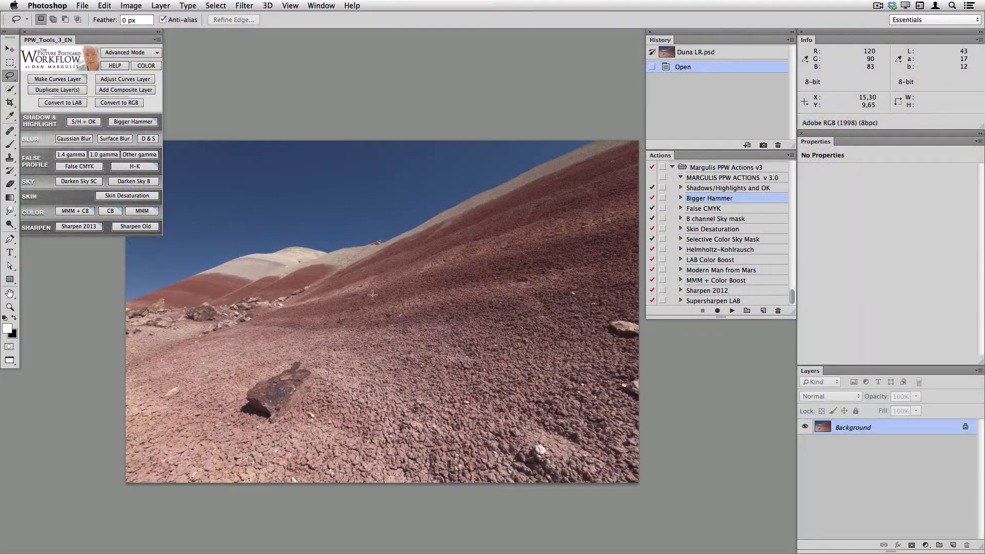
Lasso part of the hillside and run MMM, converting the file to LAB
mouse_move(368, 293)
mouse_down()
mouse_move(328, 373)
mouse_move(368, 293)
mouse_up()
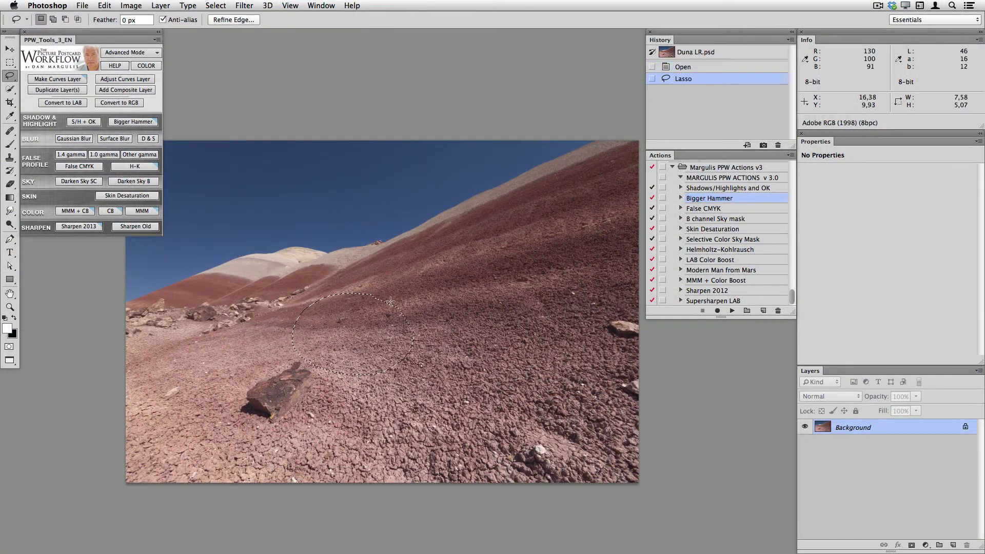
click(157, 211)
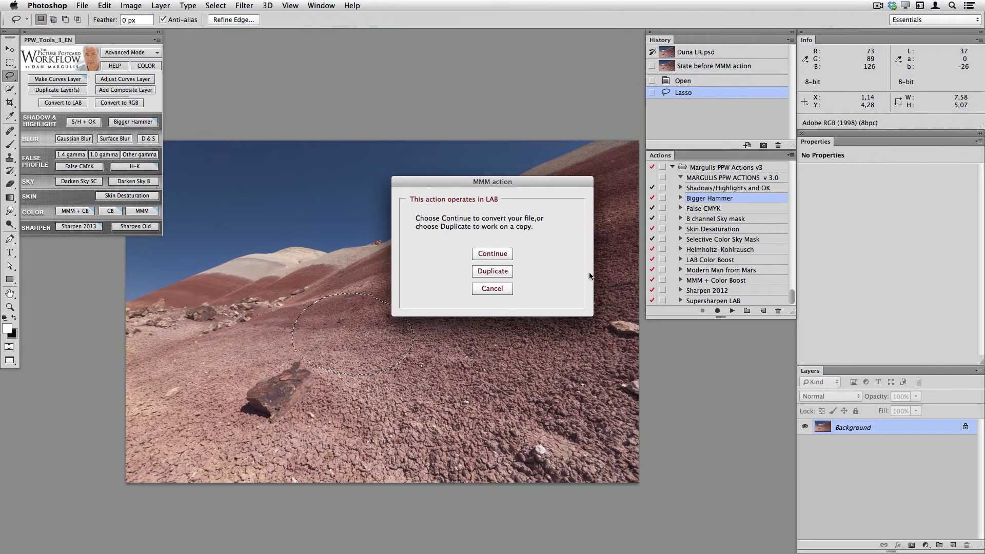
click(494, 252)
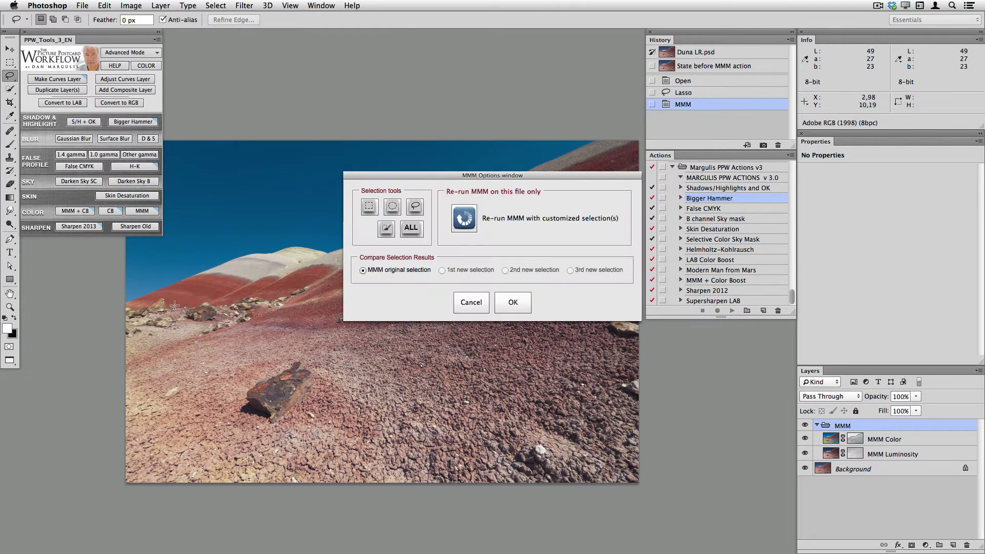
Rebuild the MMM boost from a selection of the left rocks and accept it
drag(200, 308, 202, 305)
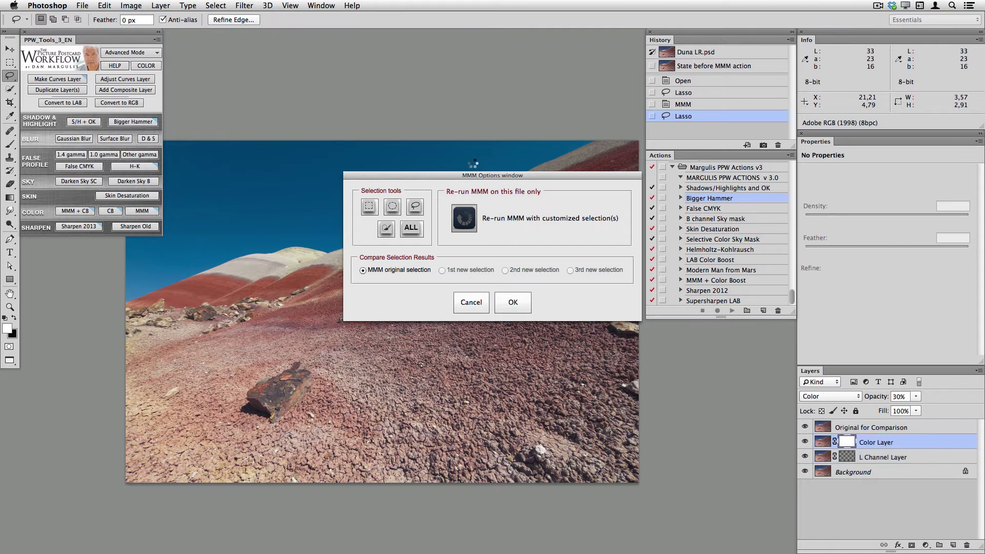
drag(478, 179, 650, 369)
click(684, 496)
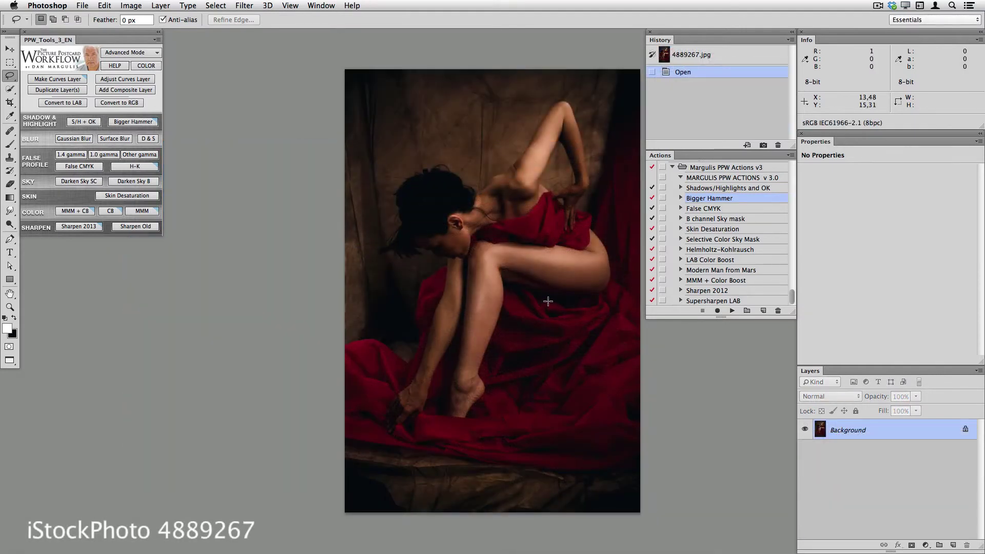
Select the whole portrait and run MMM, converting the file to LAB
key(super+a)
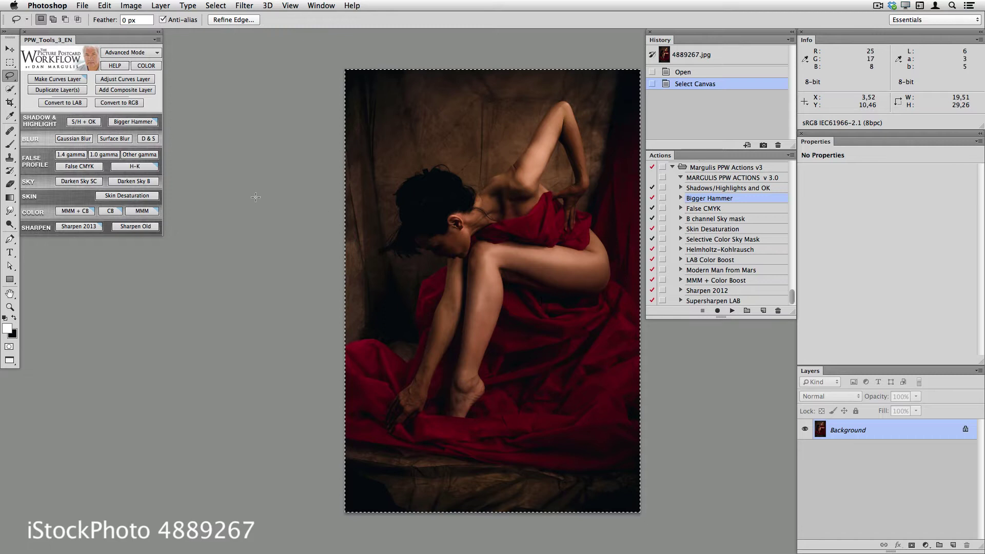
click(148, 212)
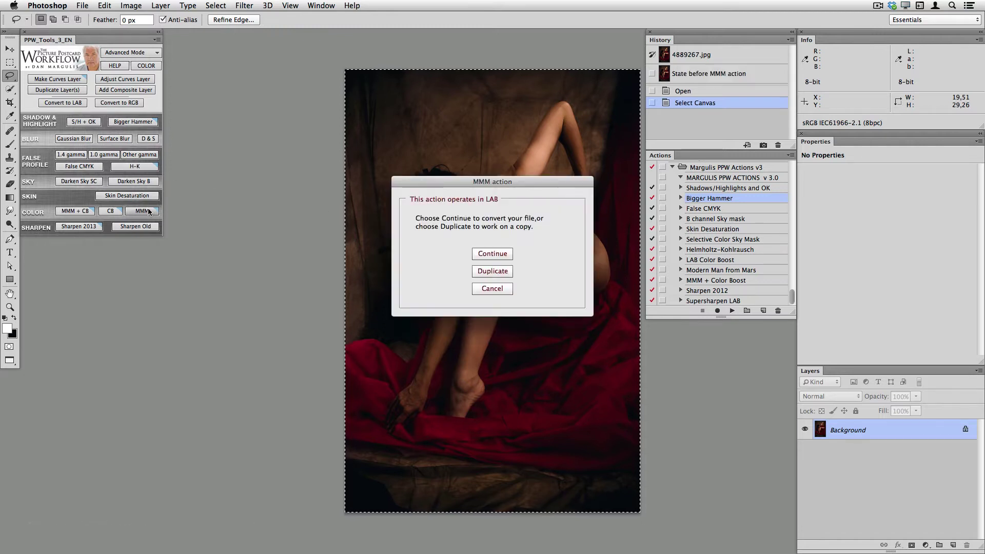
click(491, 254)
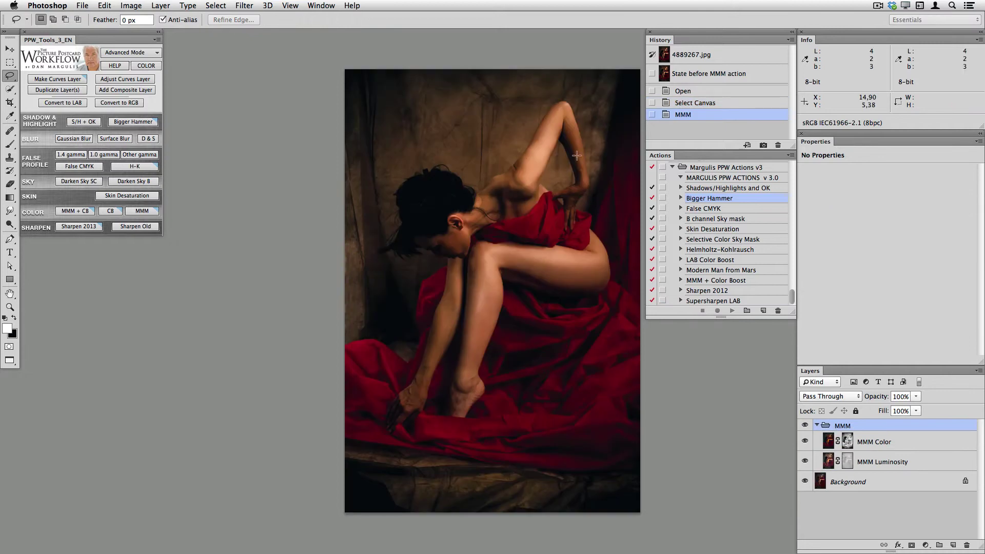
drag(529, 182, 205, 296)
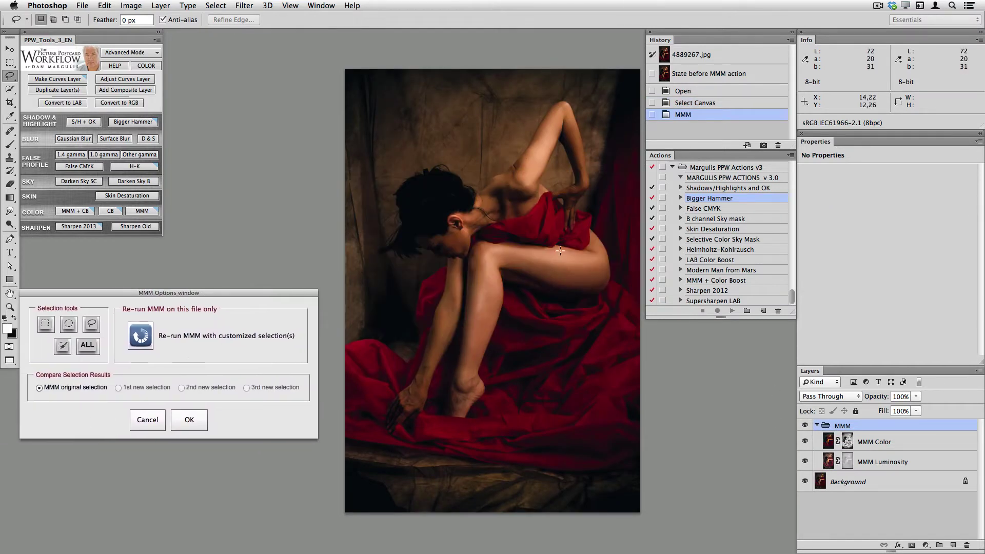
Re-run MMM from fabric and raised-arm selections, then restore the first custom result
mouse_move(563, 300)
mouse_down()
mouse_move(514, 306)
mouse_move(566, 350)
mouse_move(559, 303)
mouse_up()
click(140, 336)
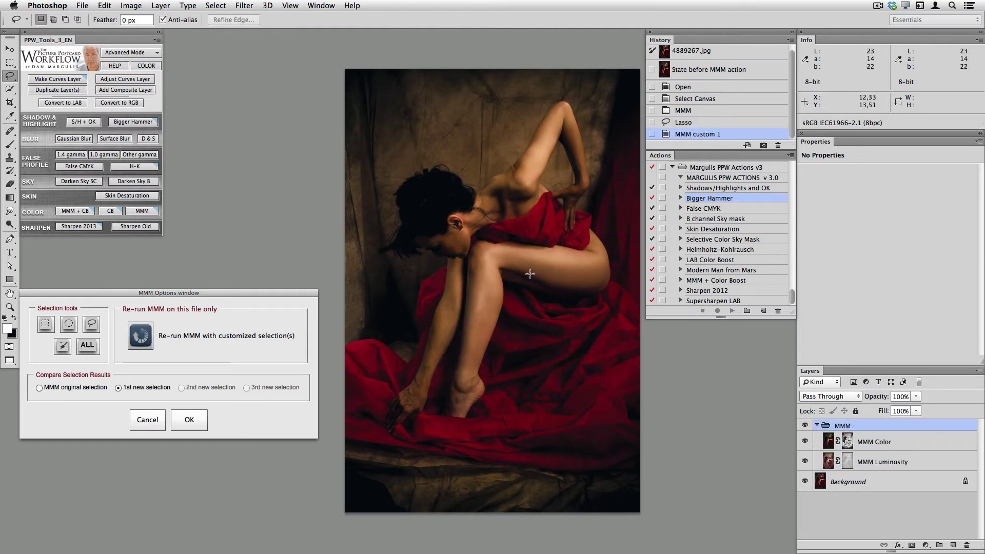
drag(530, 123, 492, 130)
drag(560, 155, 528, 132)
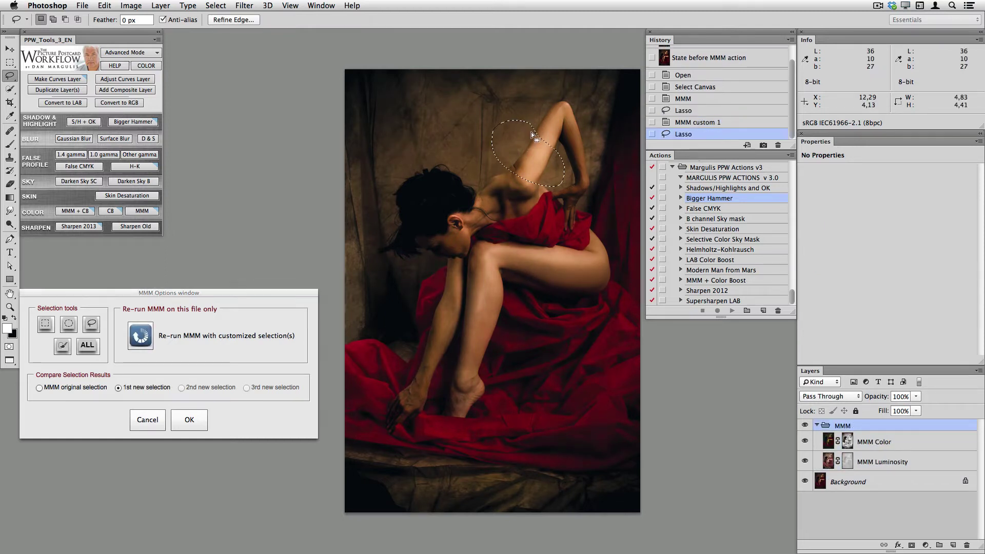
click(140, 336)
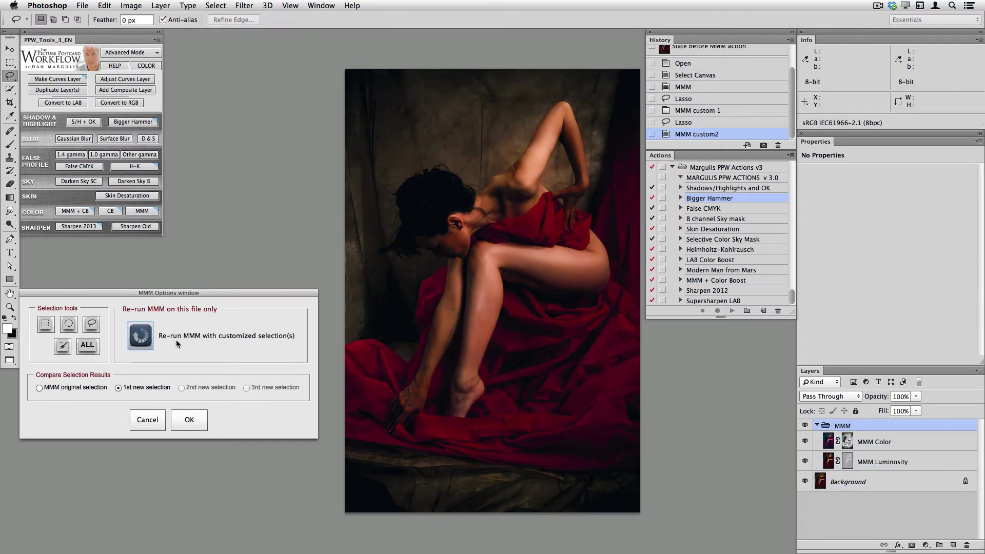
click(118, 387)
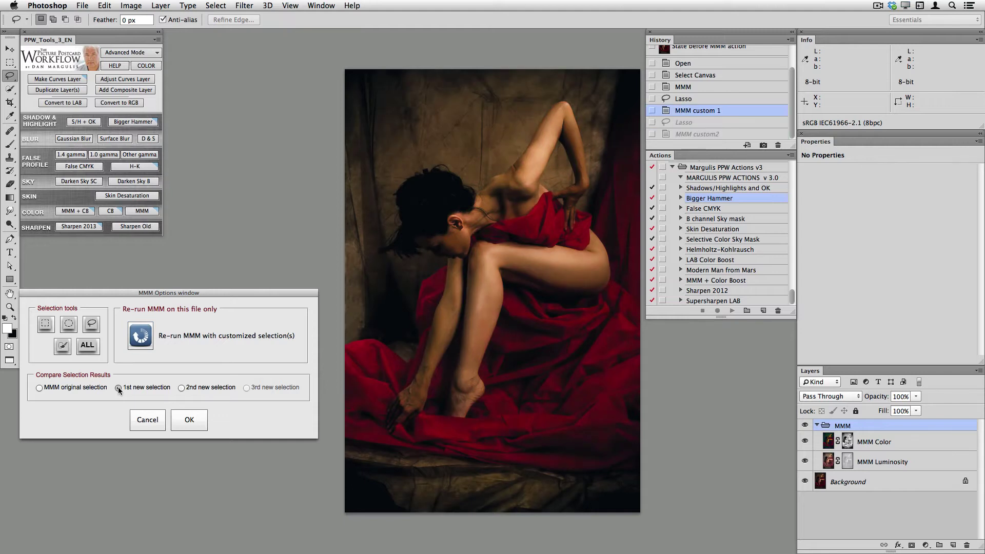
Choose MMM original selection so the portrait keeps its original MMM result, then confirm
click(39, 388)
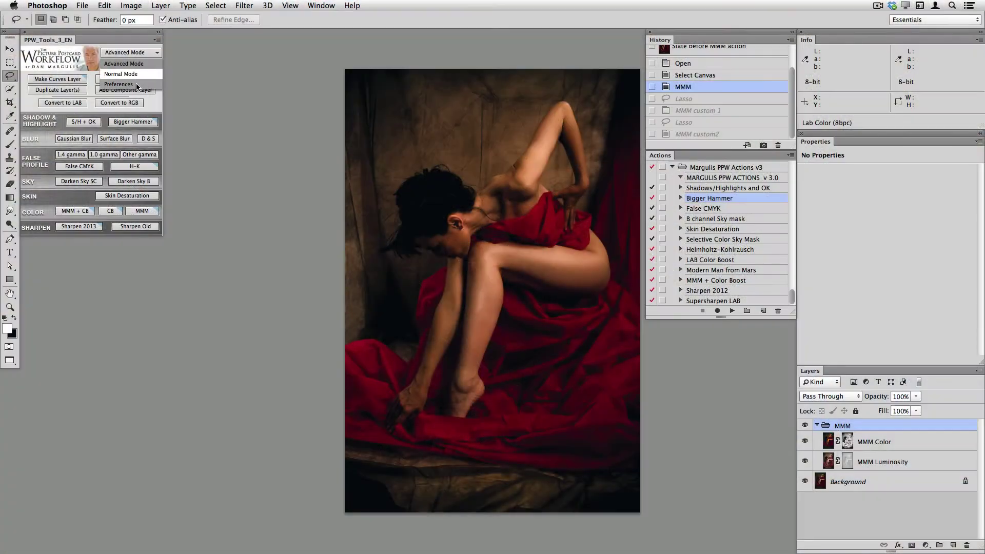
click(137, 84)
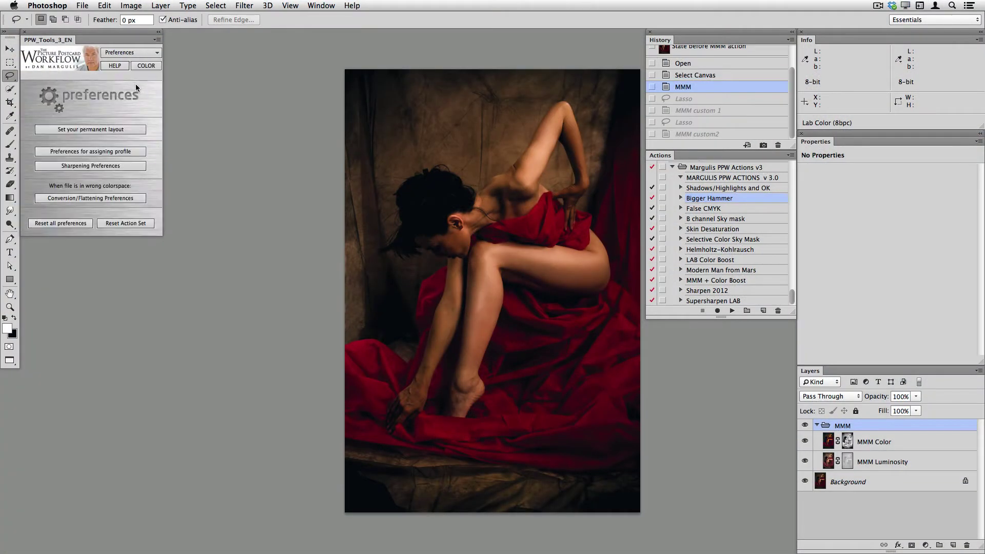
click(110, 130)
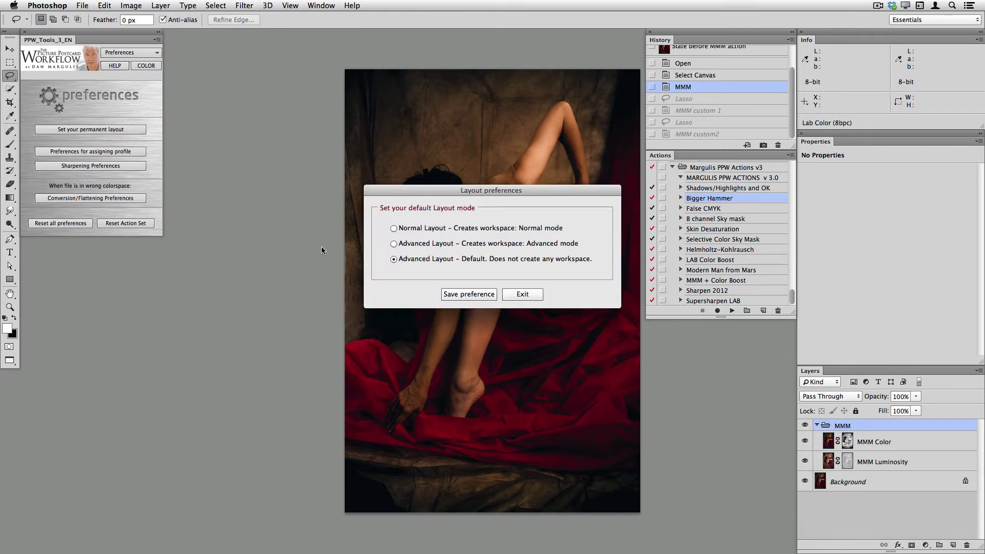
click(527, 295)
click(116, 153)
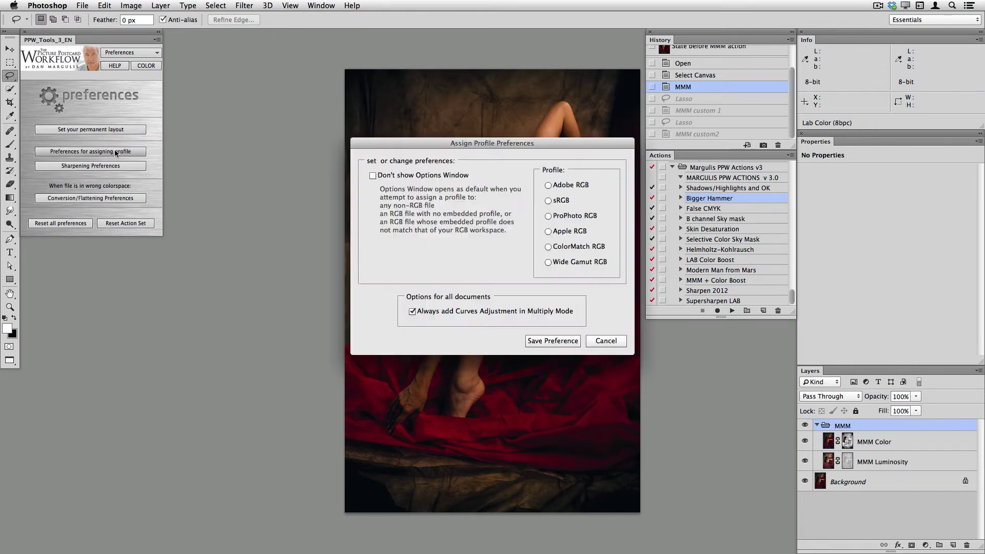
click(607, 341)
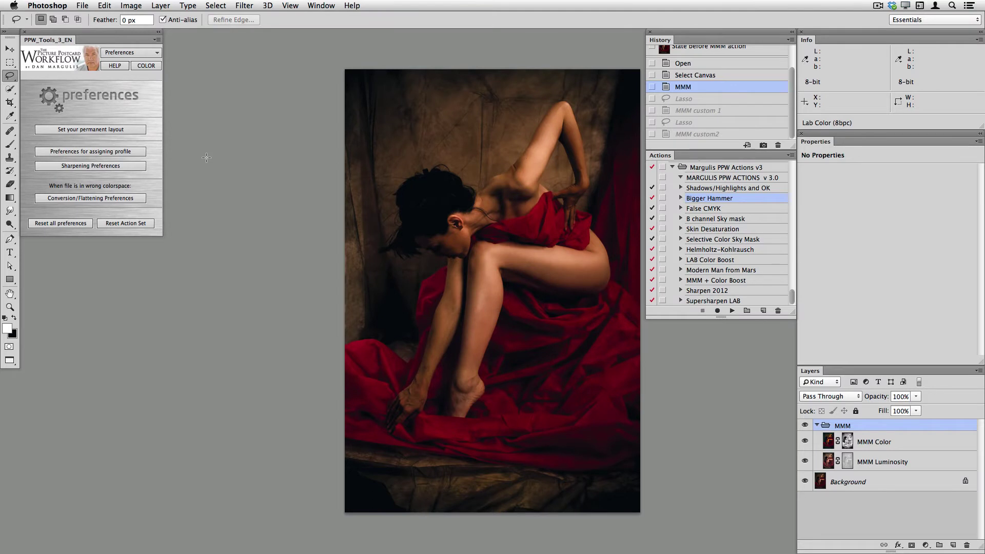
click(122, 53)
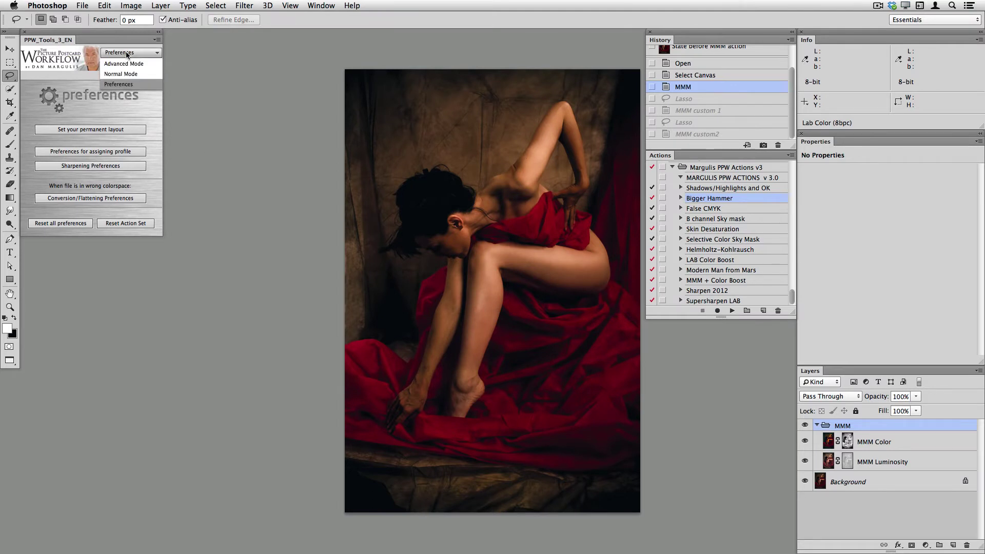
click(125, 62)
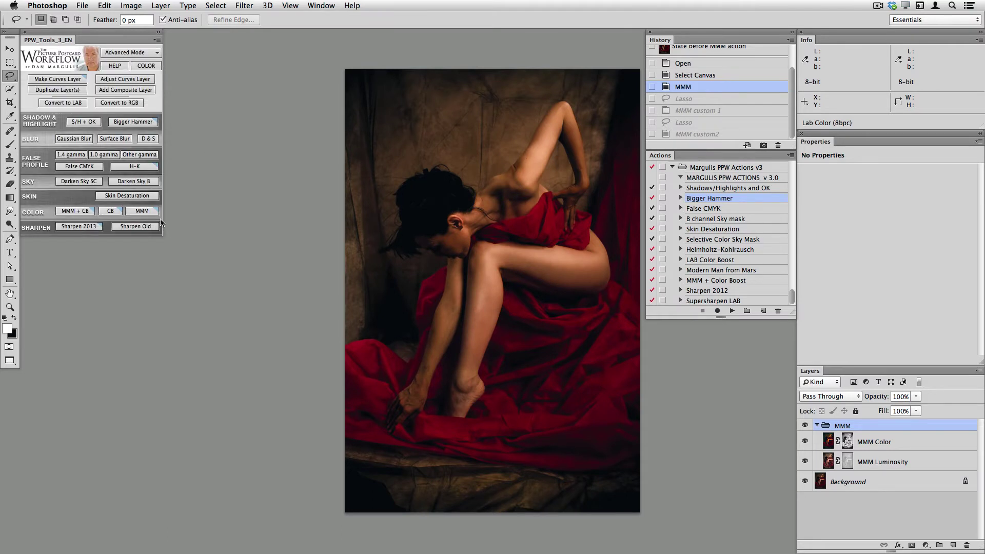
Flatten and apply Sharpen 2013 with PPW default radii: Dark Hiraloam 30, Light Hiraloam 35, Hiraloam Color 35
click(84, 226)
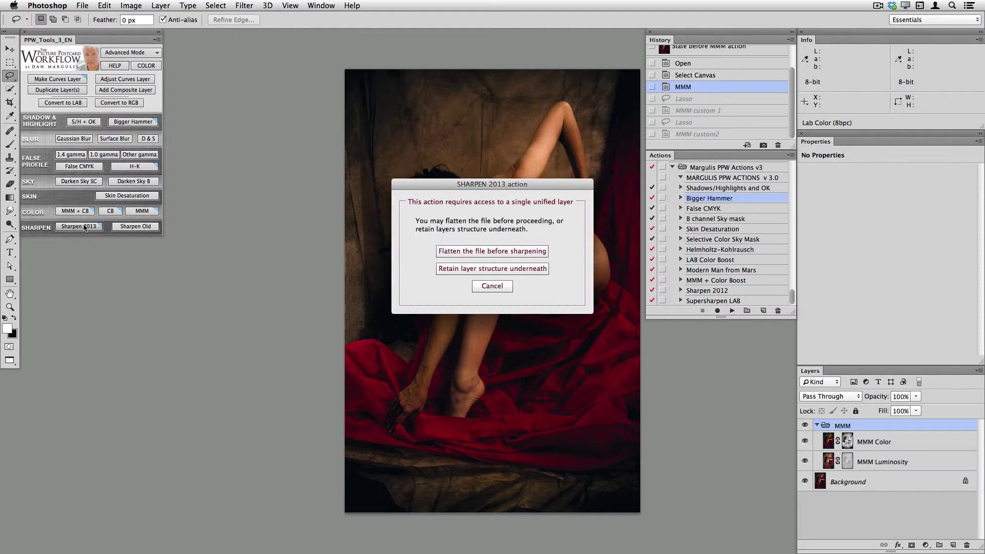
click(486, 251)
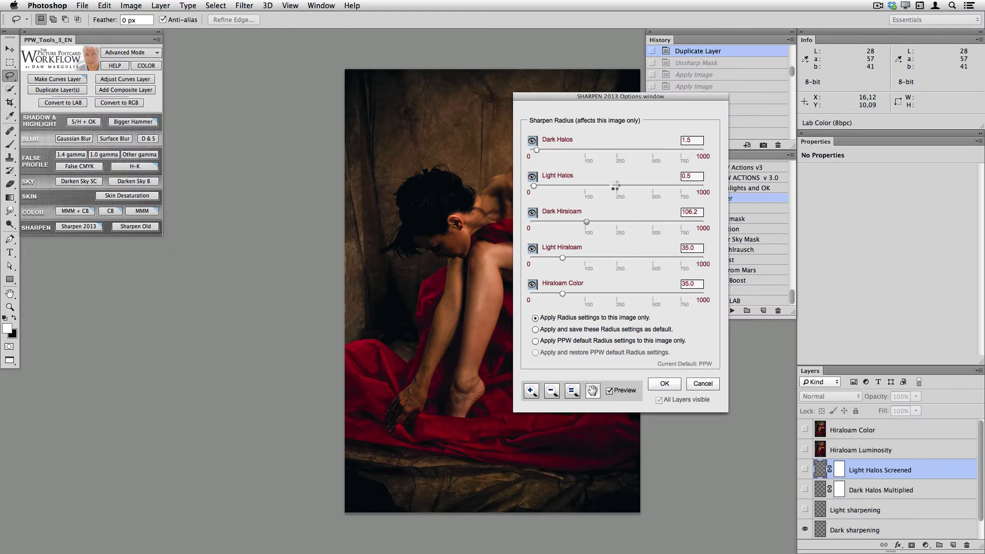
drag(605, 96, 698, 93)
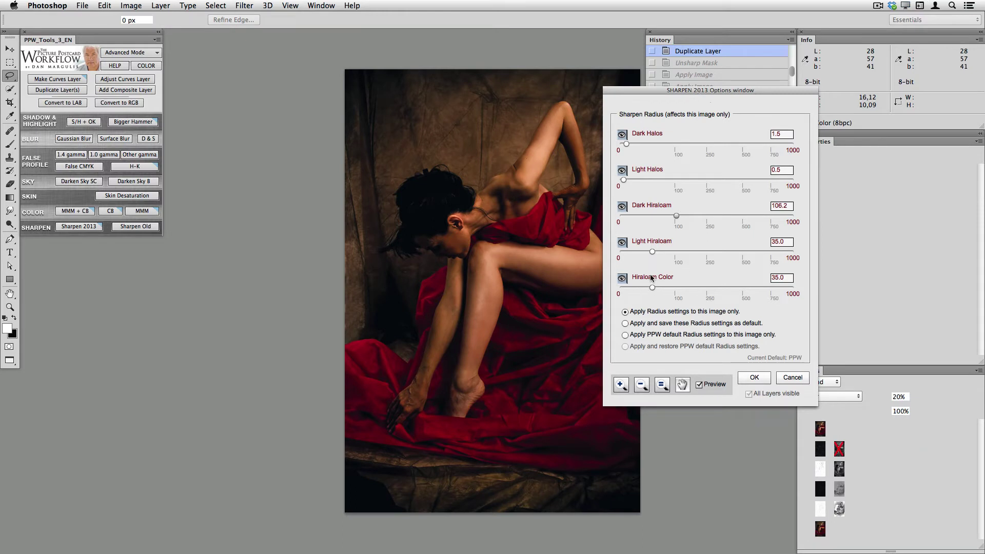
drag(651, 251, 694, 252)
click(653, 333)
click(754, 377)
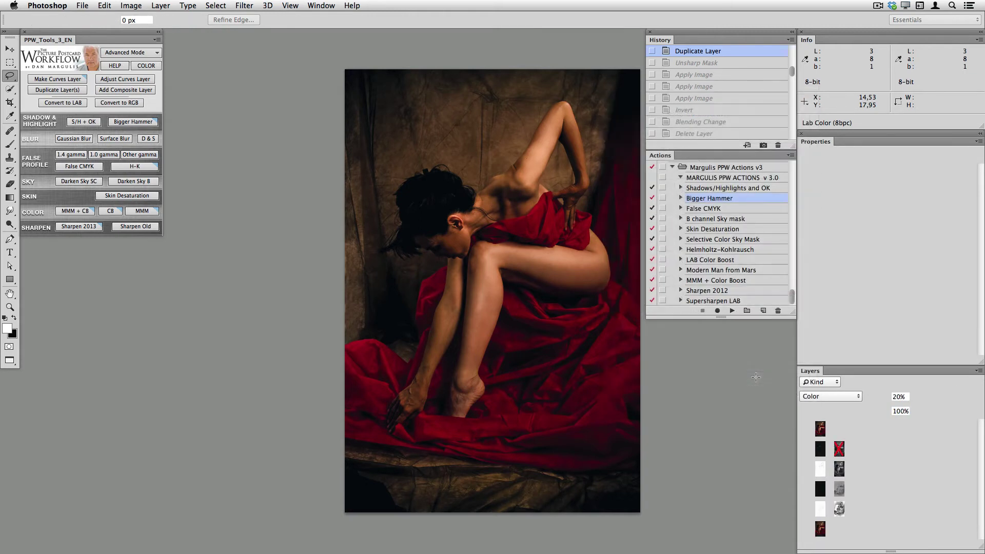